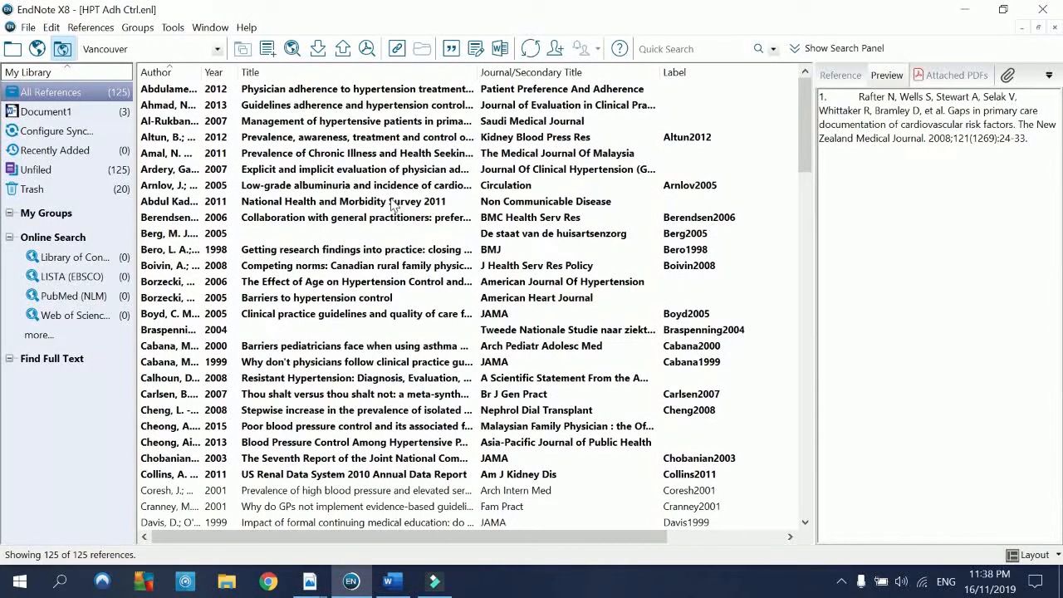
Step: In Word, cite the 2012 "Physician adherence to hypertension treatment" reference from EndNote at the end of the first paragraph and check its bibliography entry
left_click(402, 585)
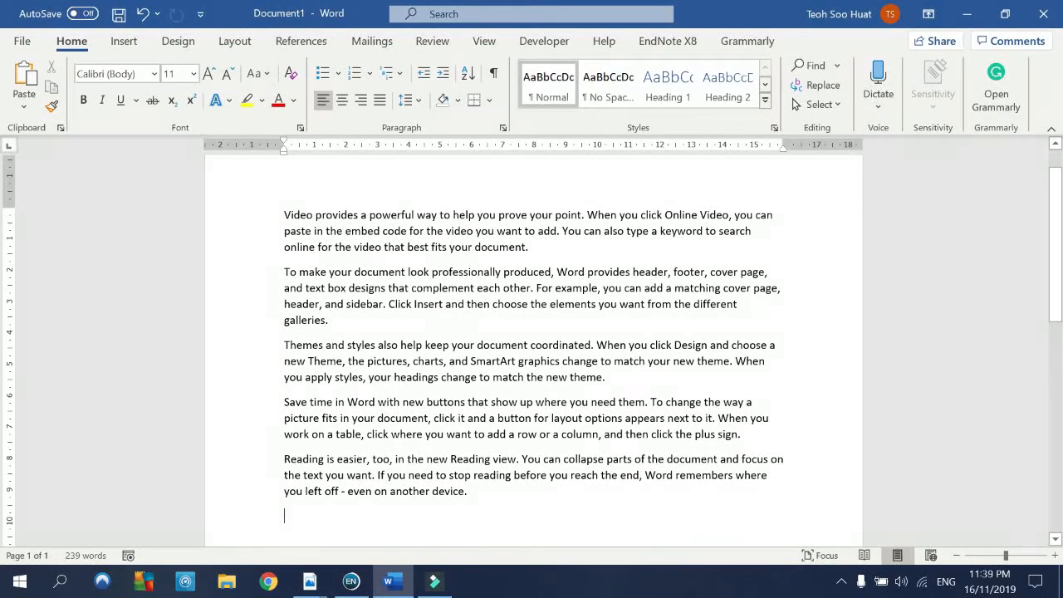
triple_click(282, 214)
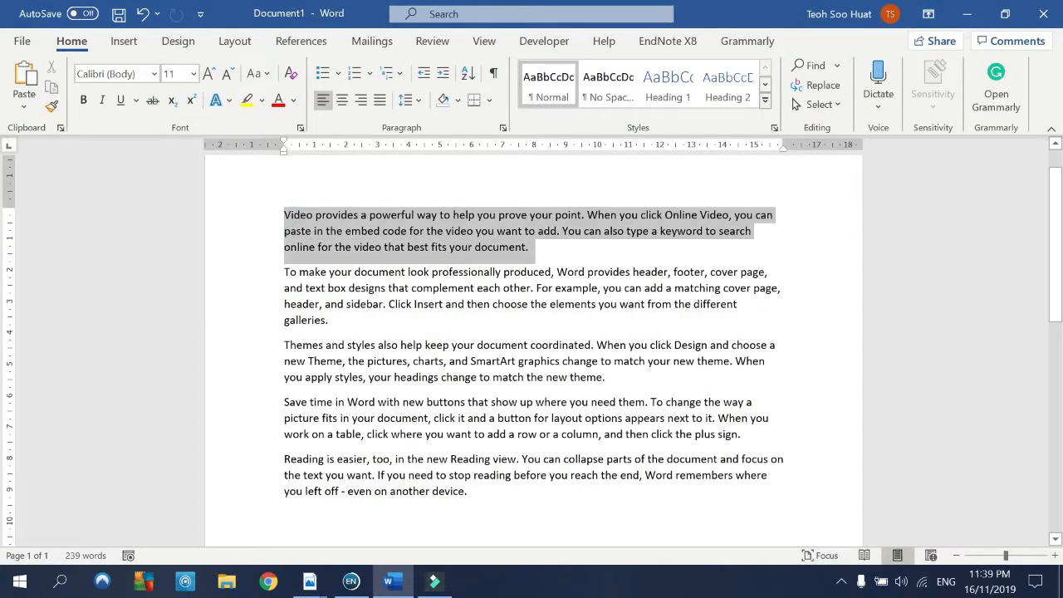
left_click(580, 249)
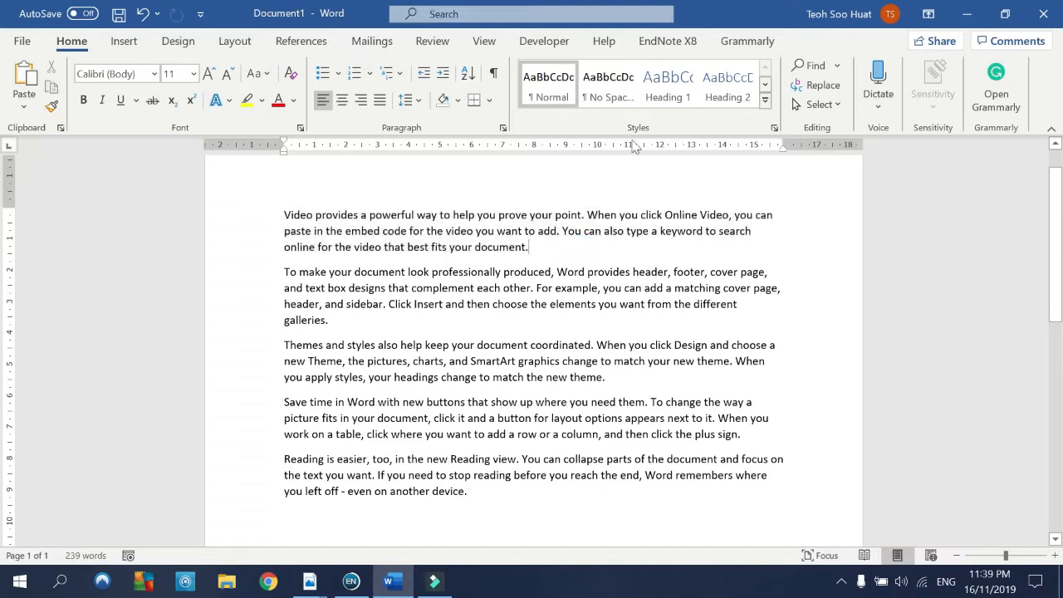
left_click(668, 41)
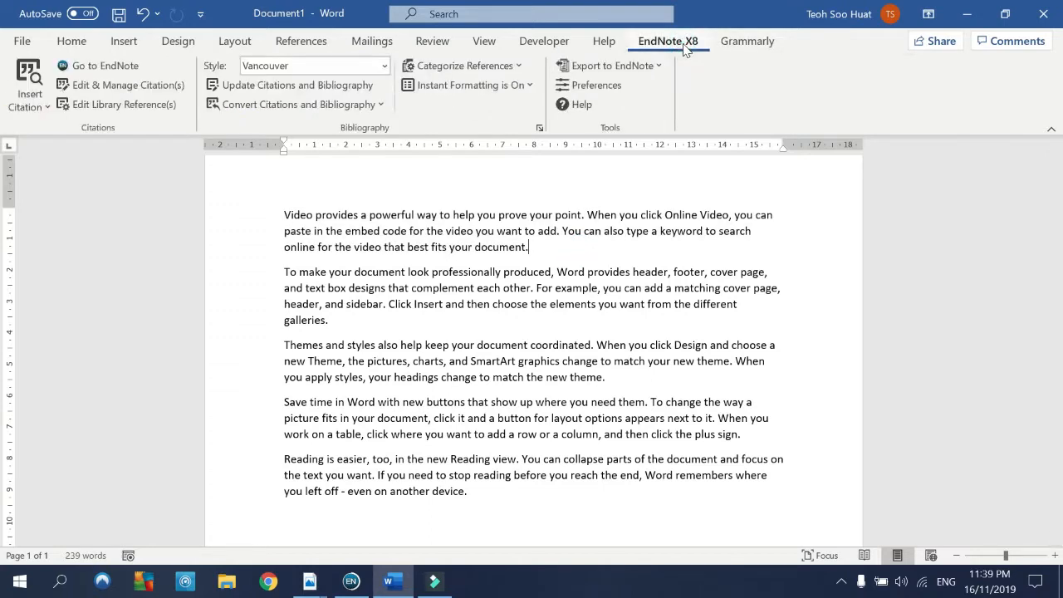
left_click(106, 70)
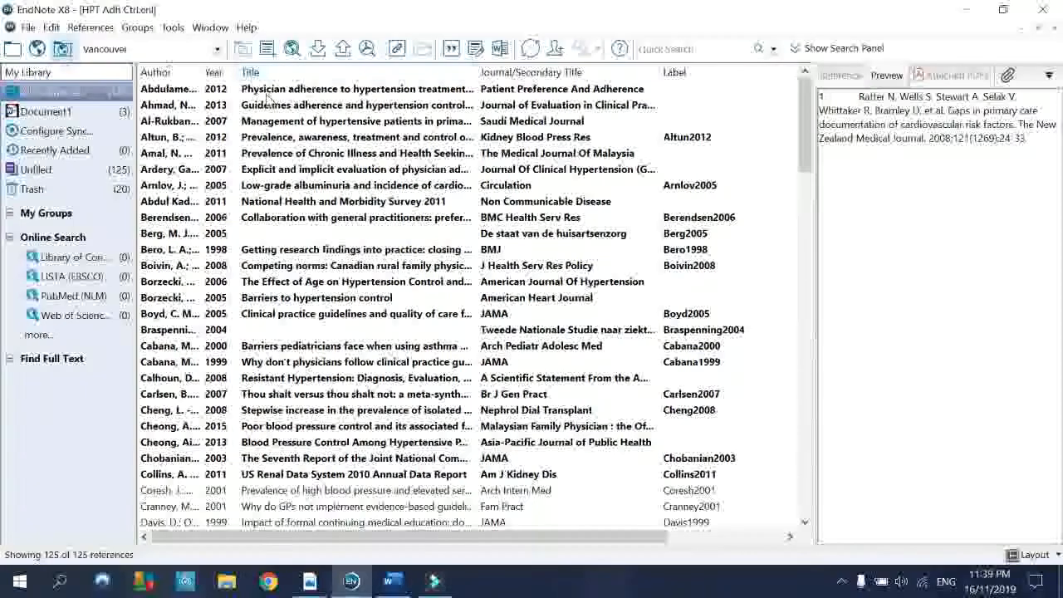
left_click(245, 88)
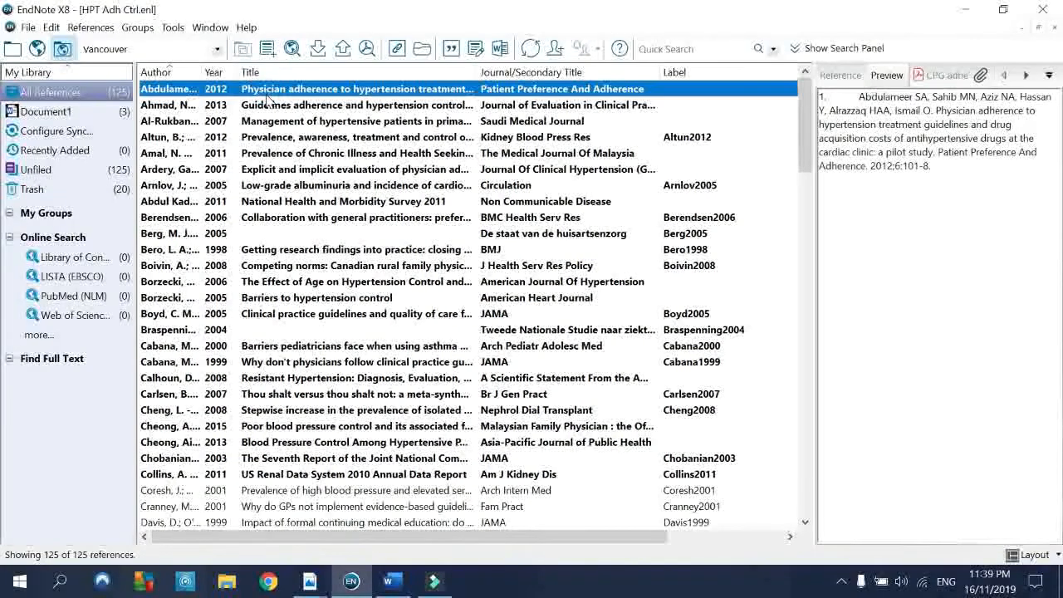
left_click(452, 51)
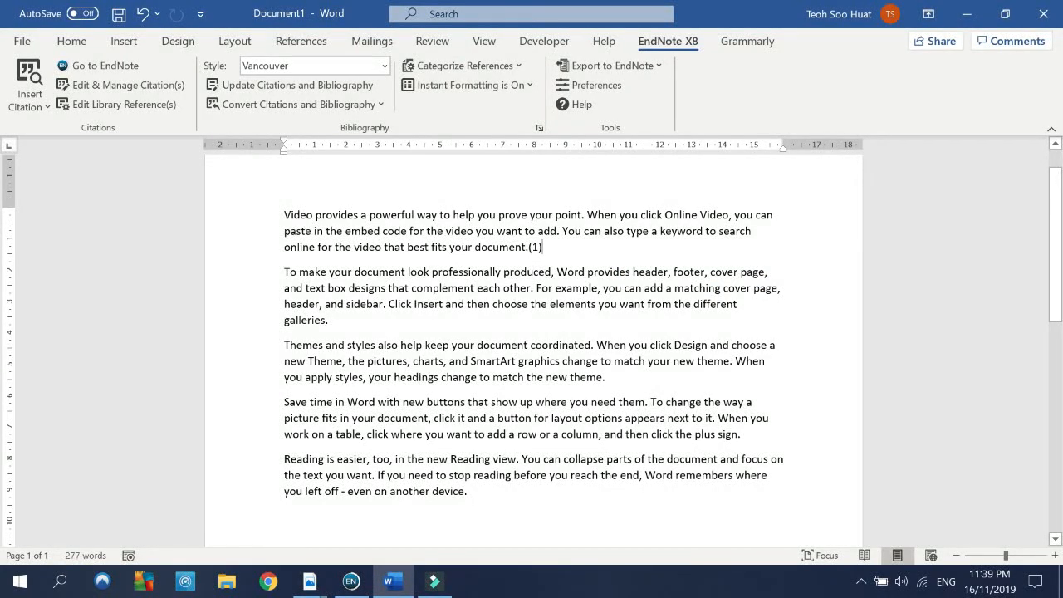
scroll(532, 349, "down", 5)
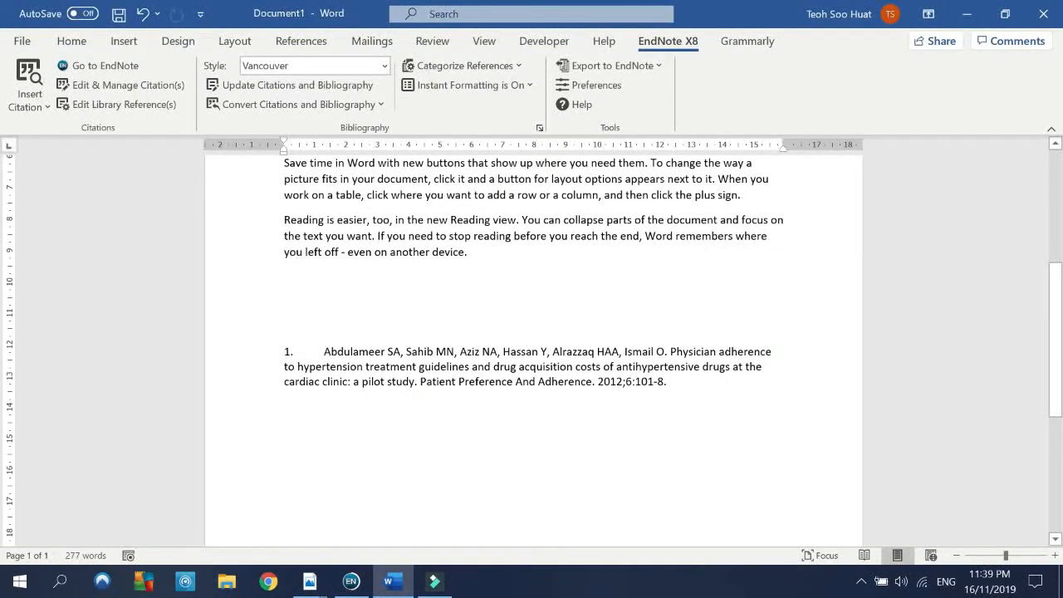
left_click_drag(322, 356, 688, 389)
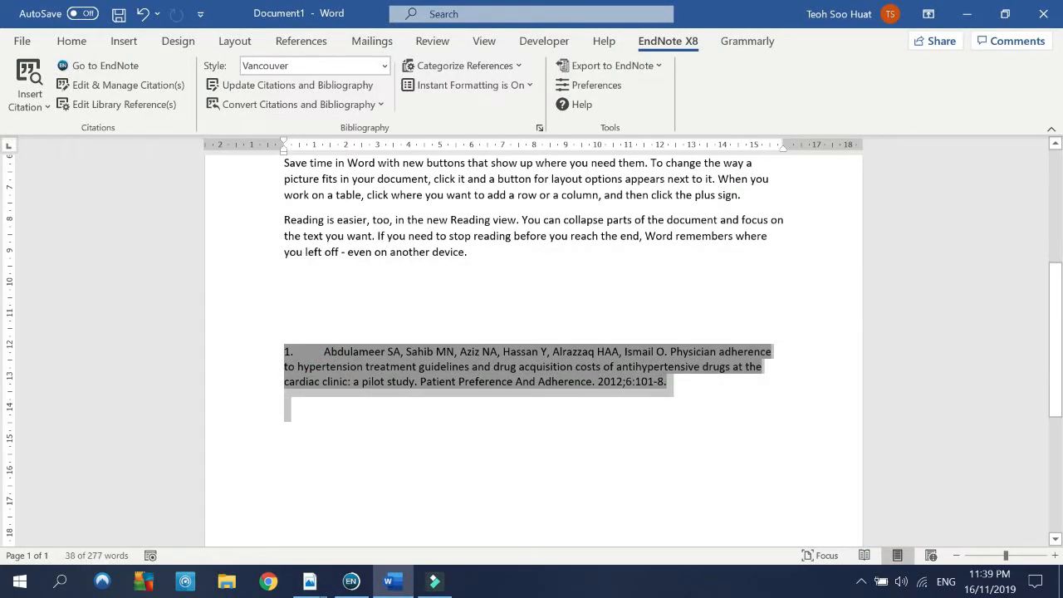
Step: Insert one grouped citation after "galleries." in the second paragraph, using the 2013 Guidelines adherence, 2007 Management and 2012 Prevalence, awareness references from EndNote
left_click(539, 251)
scroll(540, 252, "up", 6)
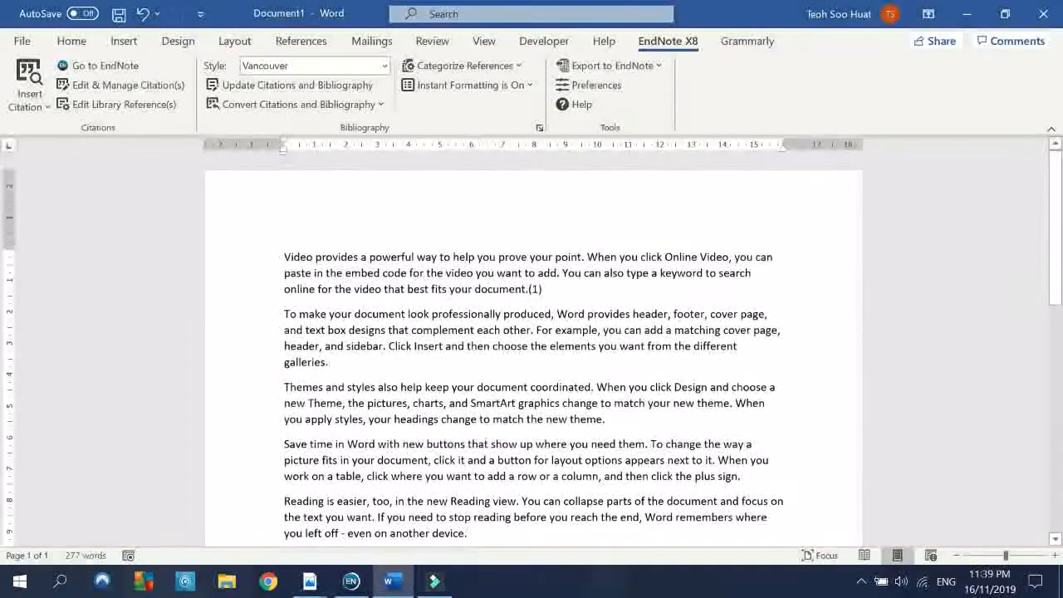
left_click(349, 361)
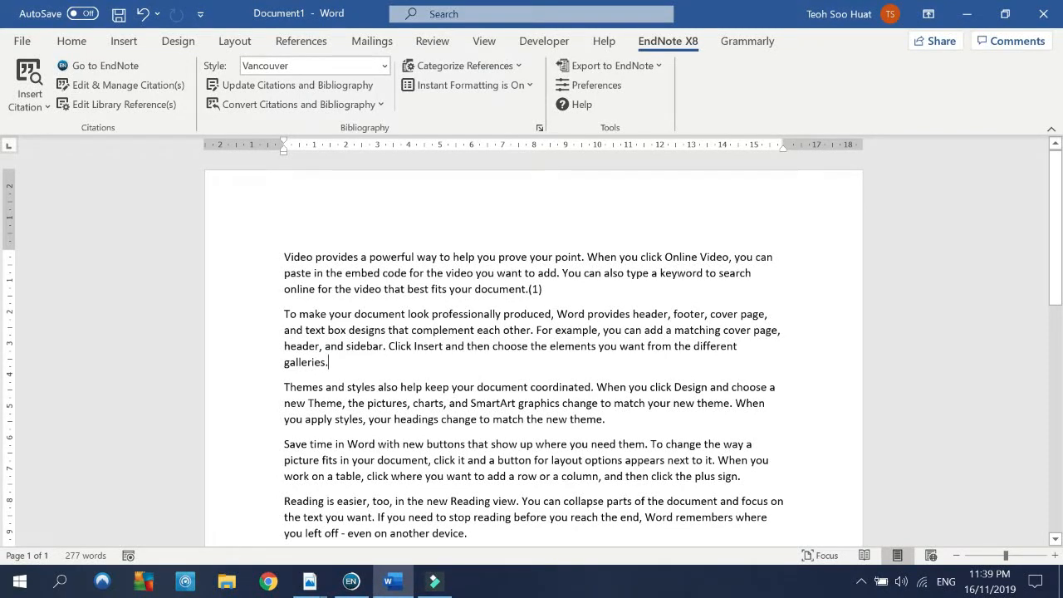
left_click(131, 69)
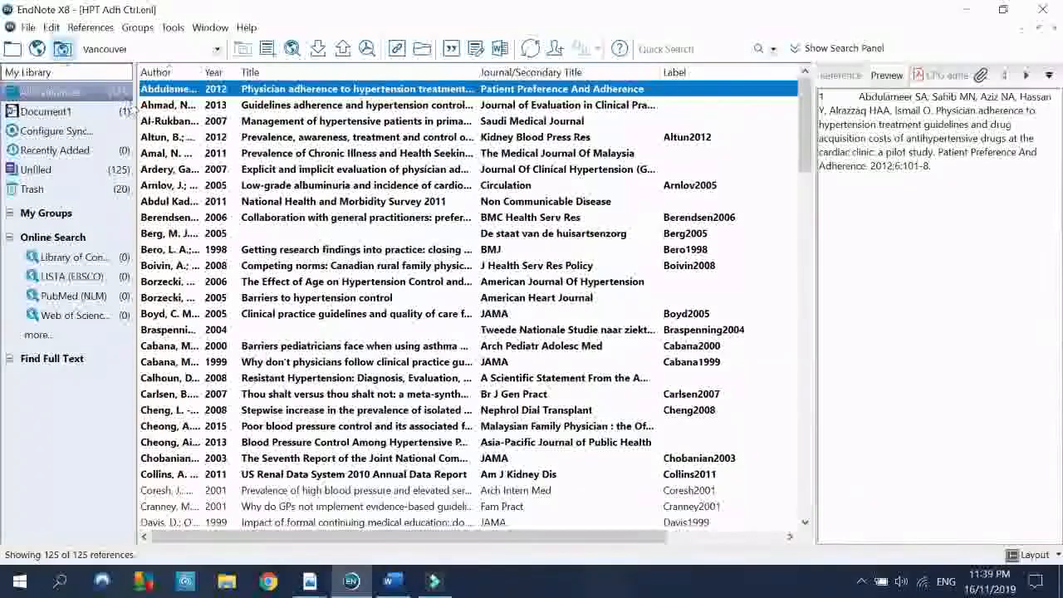
left_click(170, 106)
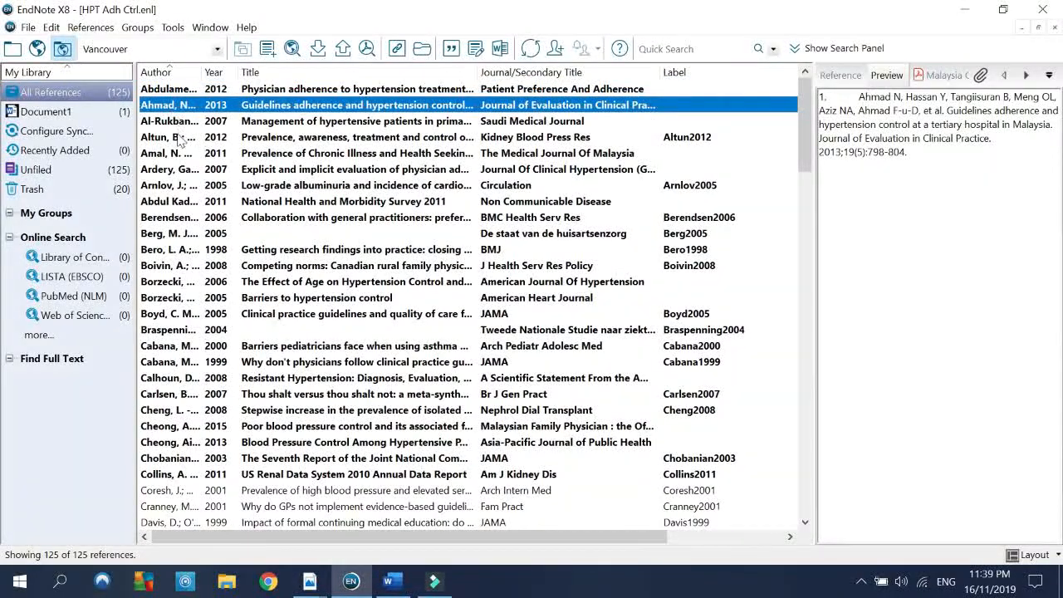
left_click(178, 137, "ctrl")
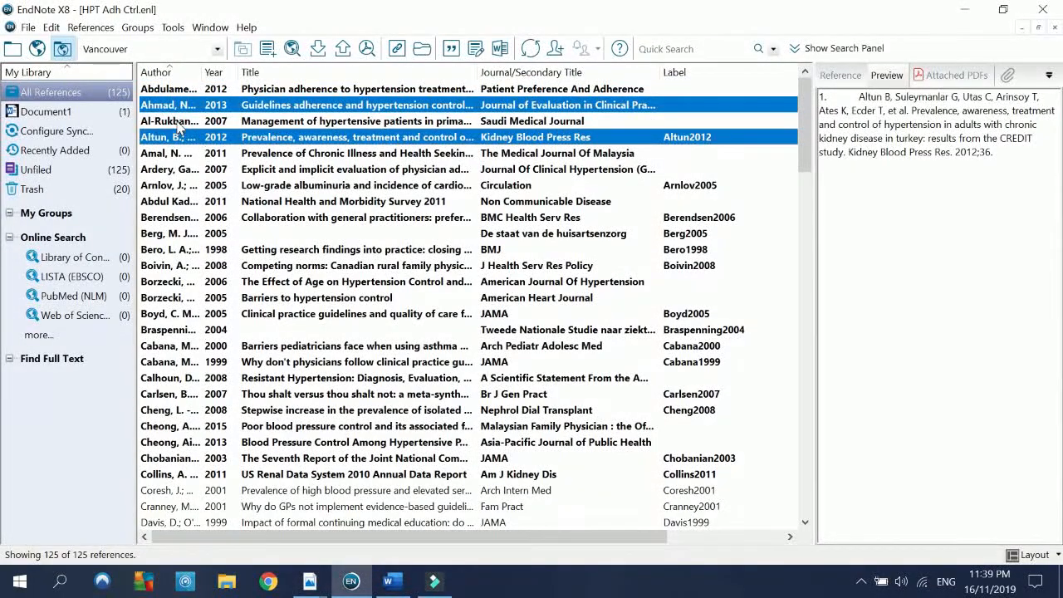
left_click(177, 121, "ctrl")
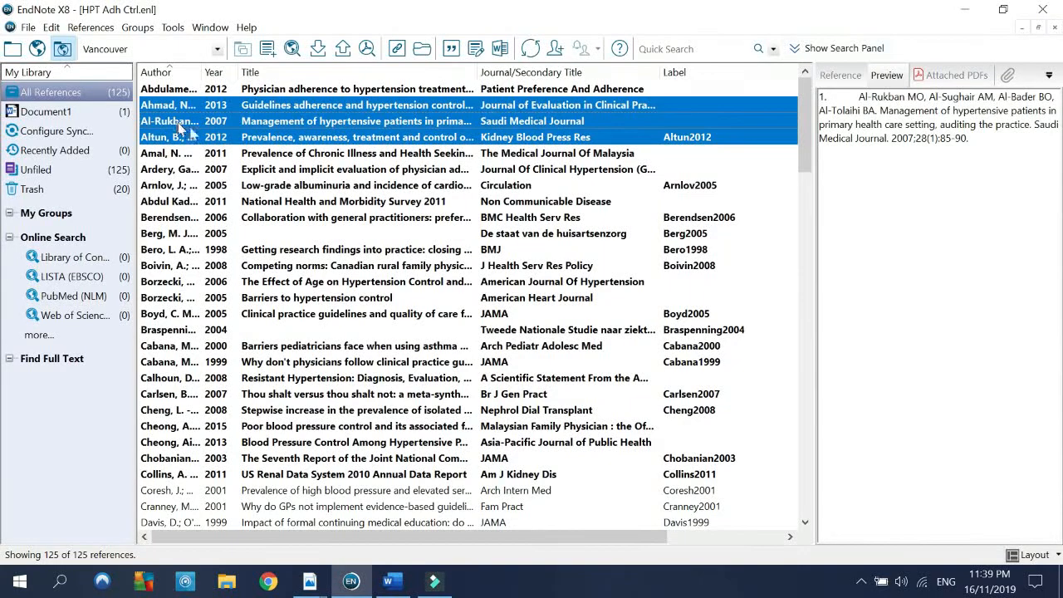
left_click(453, 49)
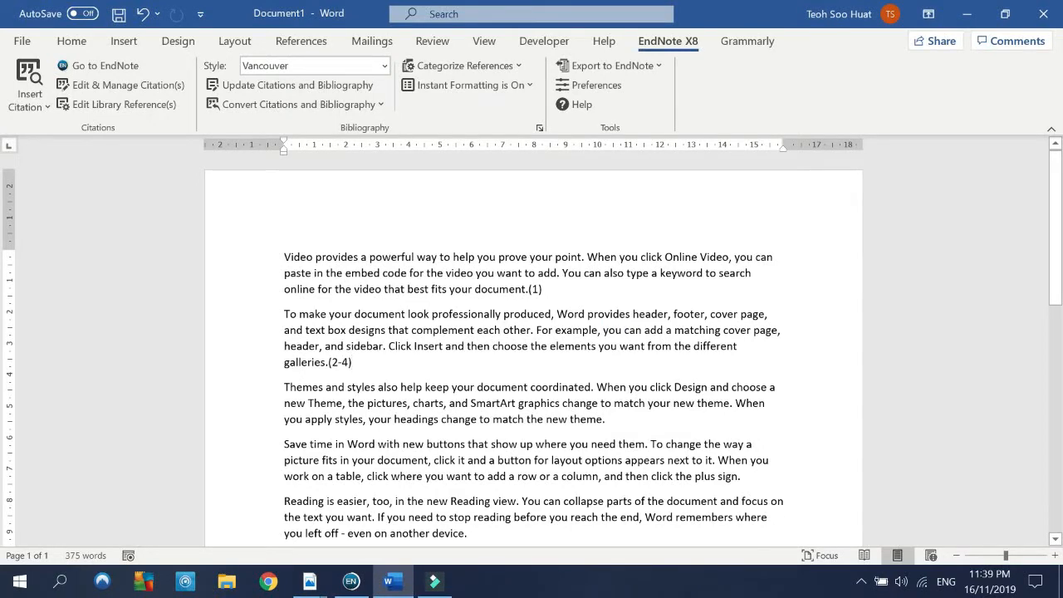
Step: Compare the numbered citations in the first two paragraphs with the entries in the bibliography
scroll(531, 349, "down", 8)
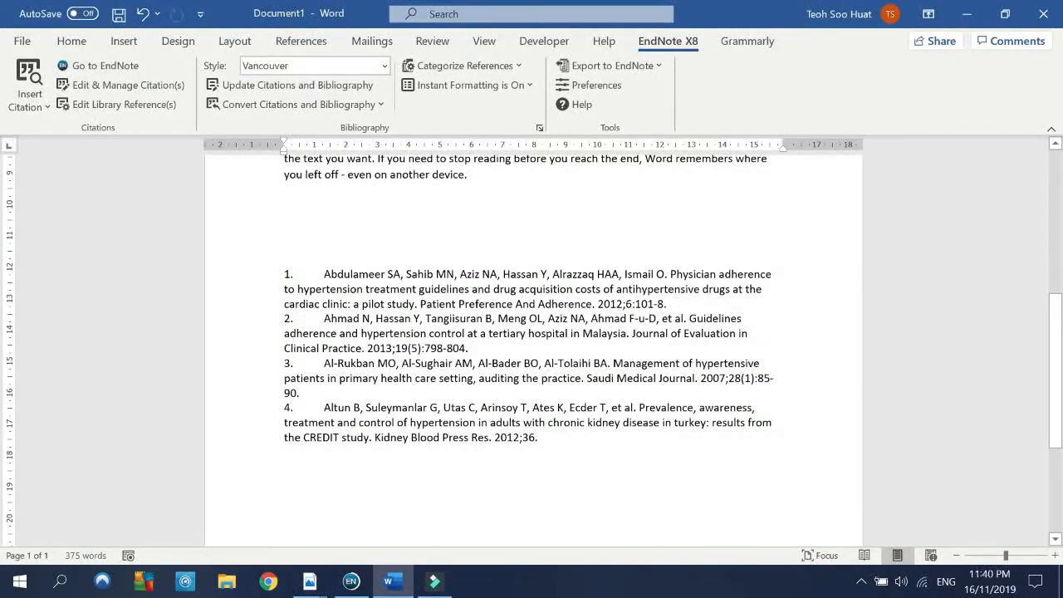
scroll(531, 349, "up", 7)
scroll(532, 332, "up", 1)
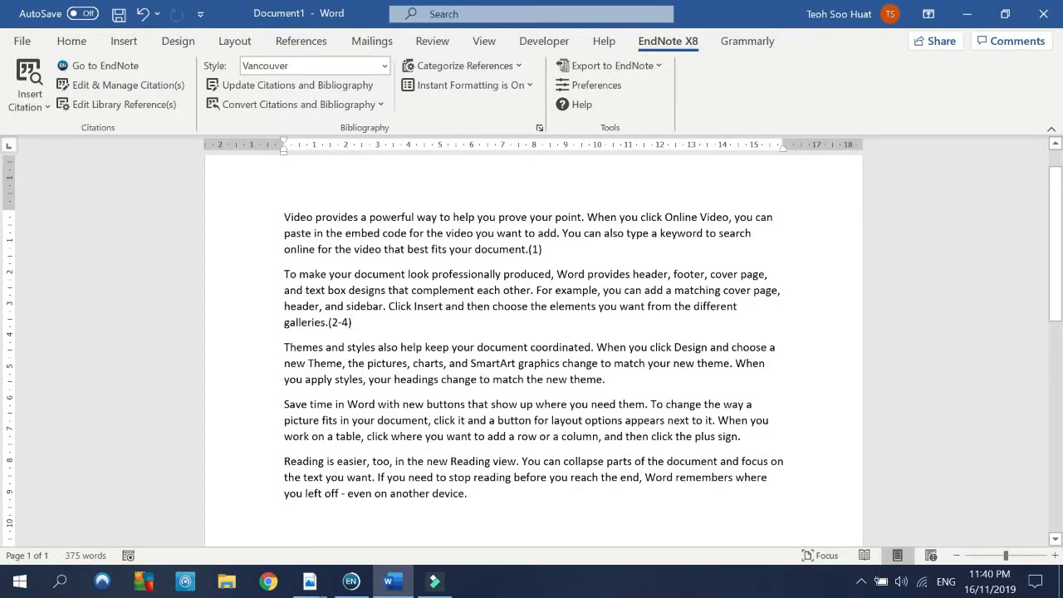
left_click(339, 323)
left_click(535, 249)
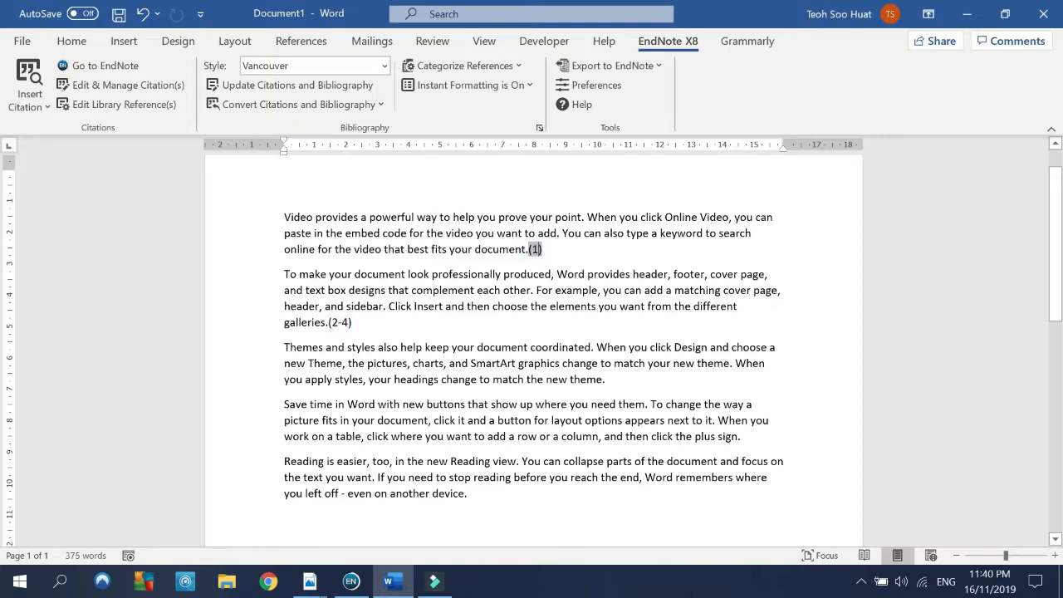
scroll(548, 393, "down", 10)
scroll(548, 393, "up", 1)
left_click(548, 393)
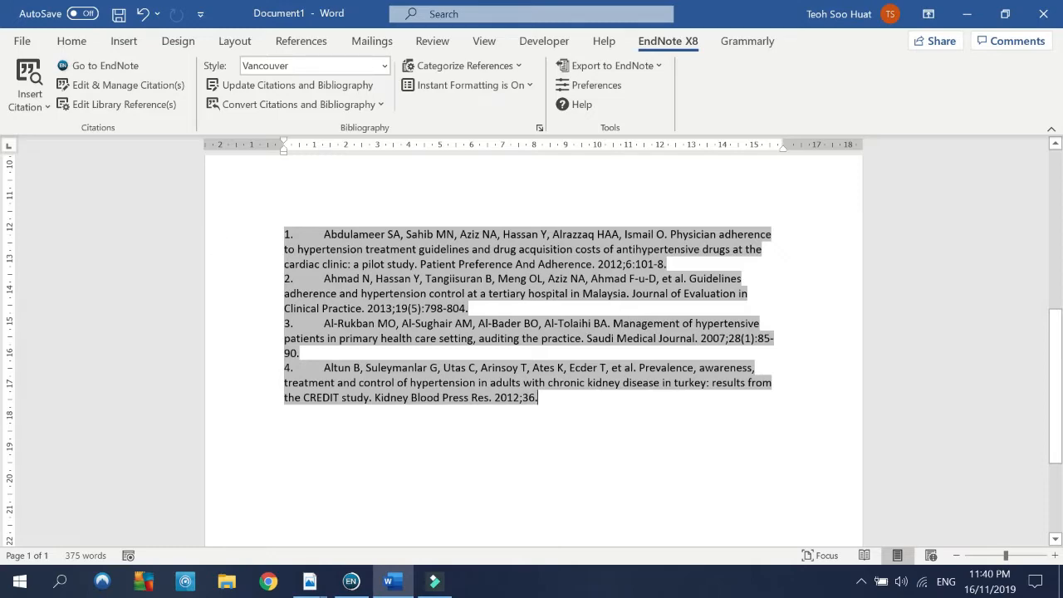
scroll(343, 362, "up", 10)
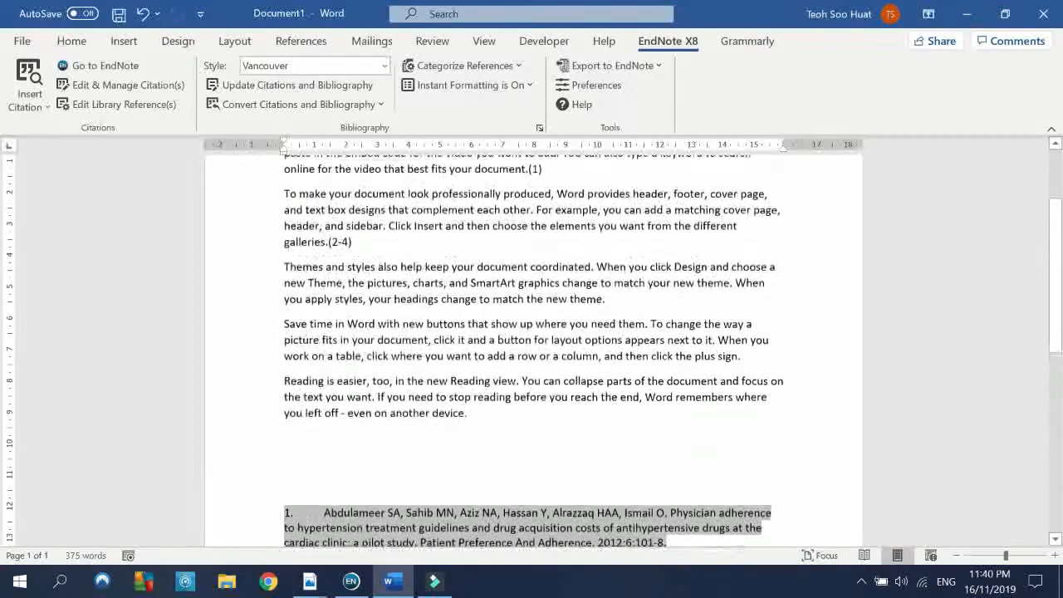
left_click(343, 362)
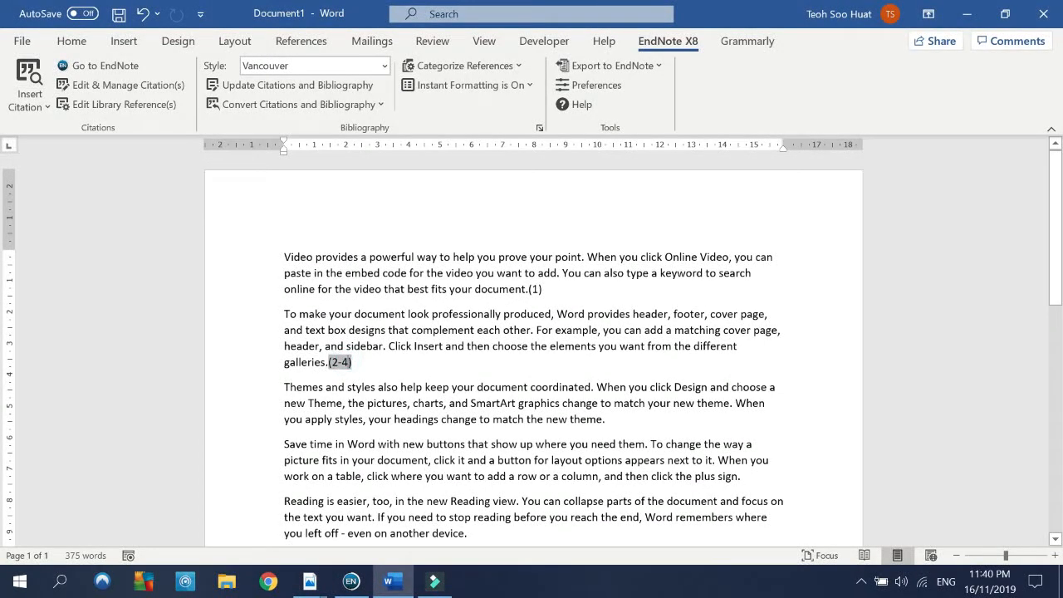
left_click(372, 362)
Step: Remove the 2007 reference #109 from the second paragraph's citation group
left_click(339, 362)
left_click(118, 85)
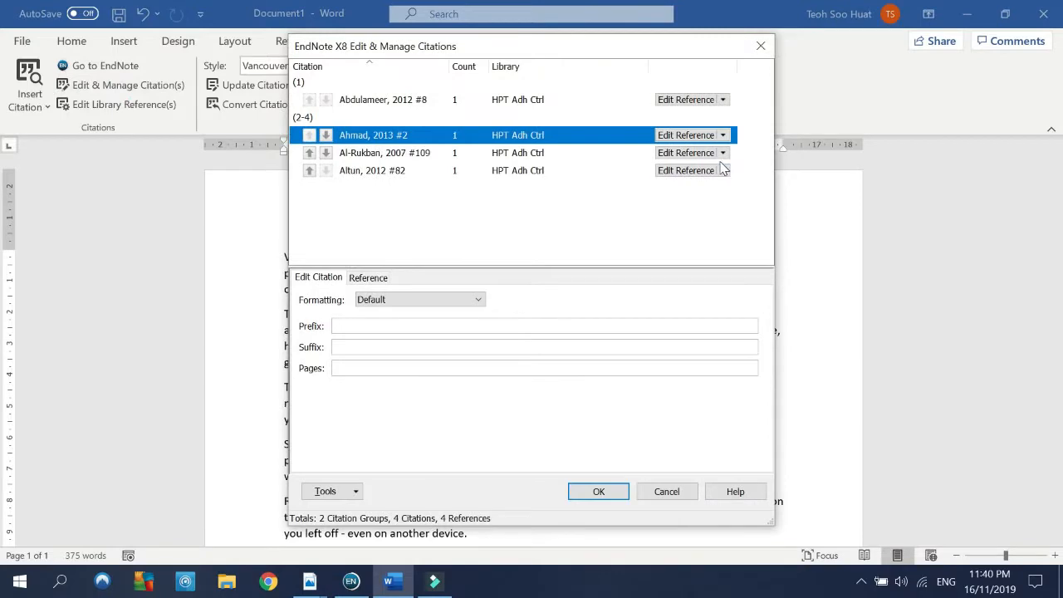
left_click(724, 153)
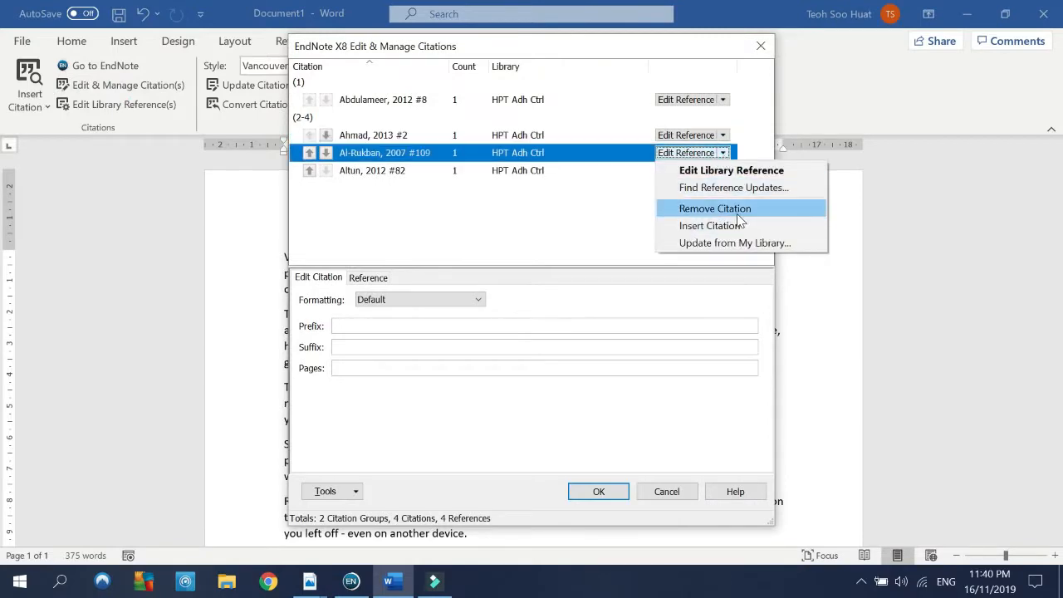
left_click(738, 213)
left_click(598, 491)
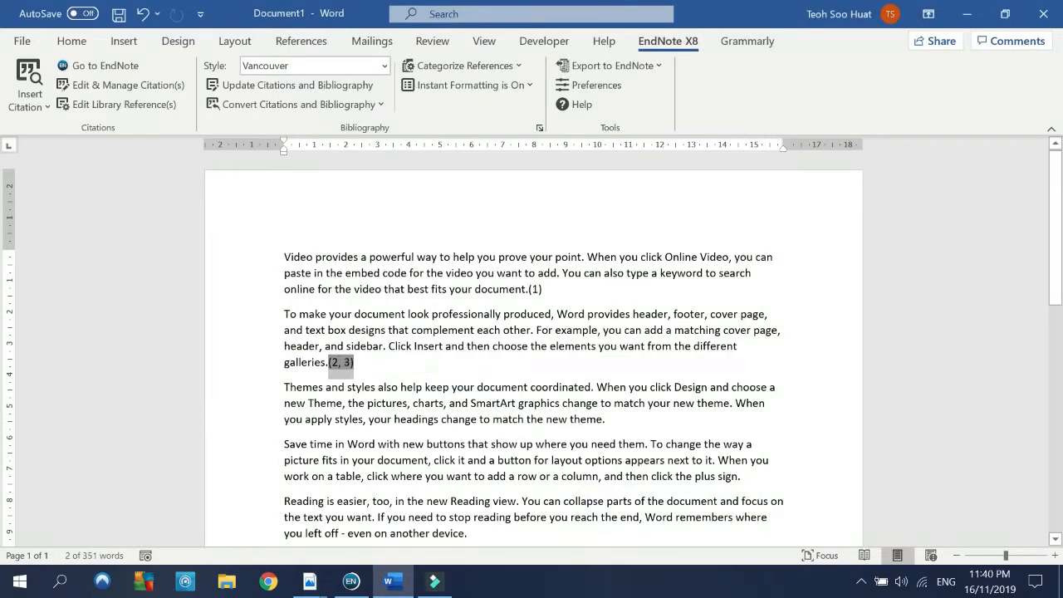
Step: Add the 2011 "Prevalence of Chronic Illness and Health Seeking" reference from EndNote to the second paragraph's citation and check the bibliography
scroll(533, 344, "down", 1)
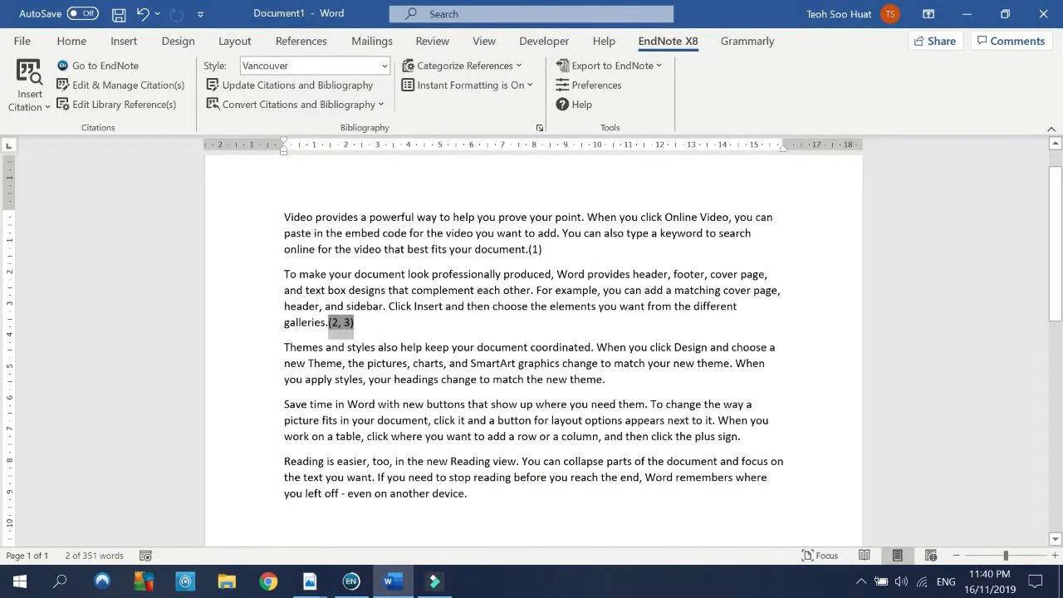
left_click(359, 322)
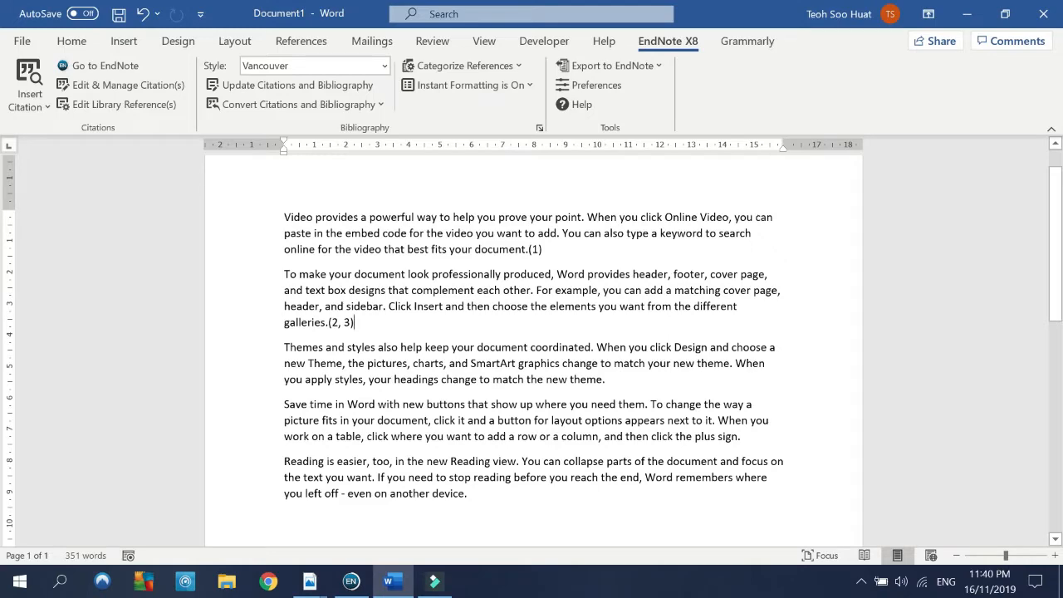
left_click(122, 66)
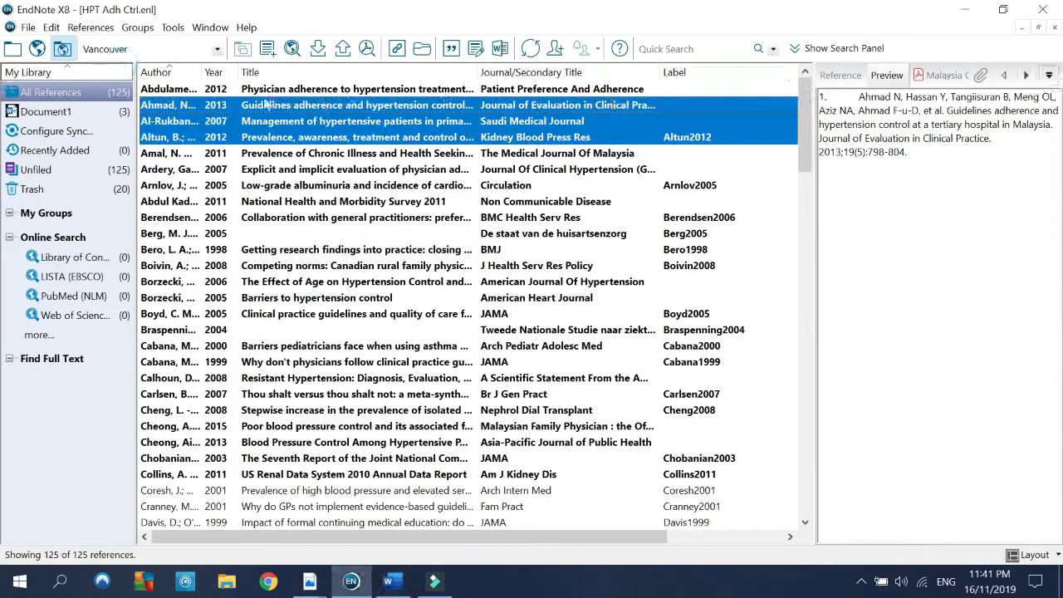
left_click(166, 106)
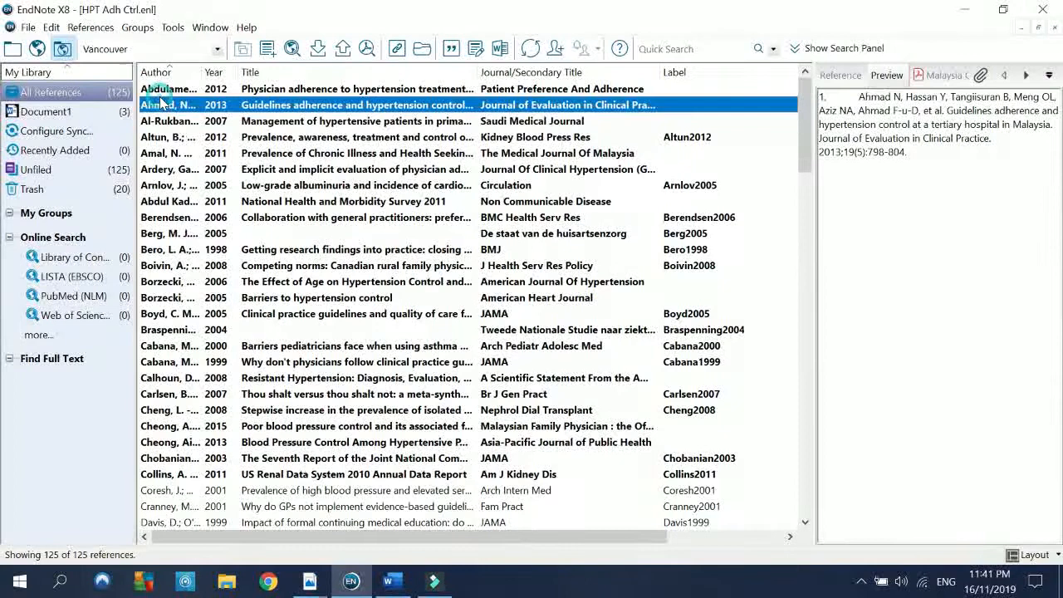
left_click(175, 153)
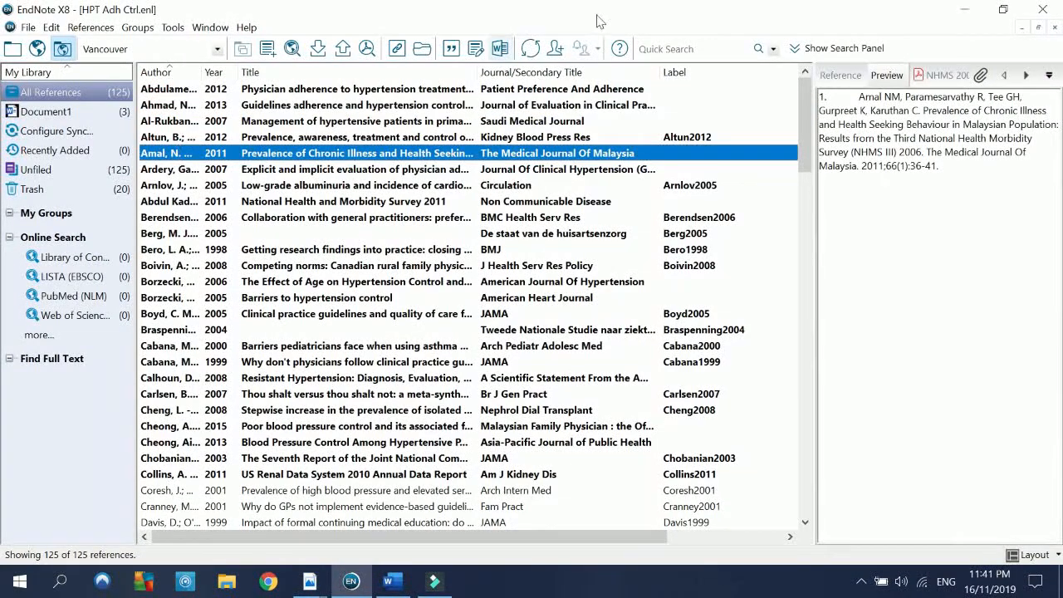
left_click(451, 48)
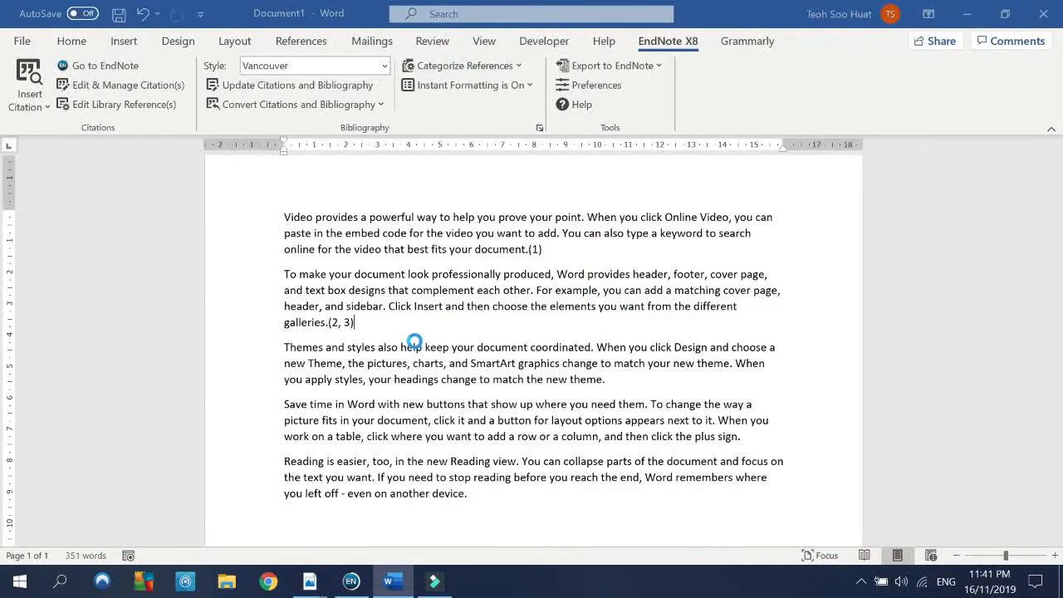
scroll(531, 340, "down", 7)
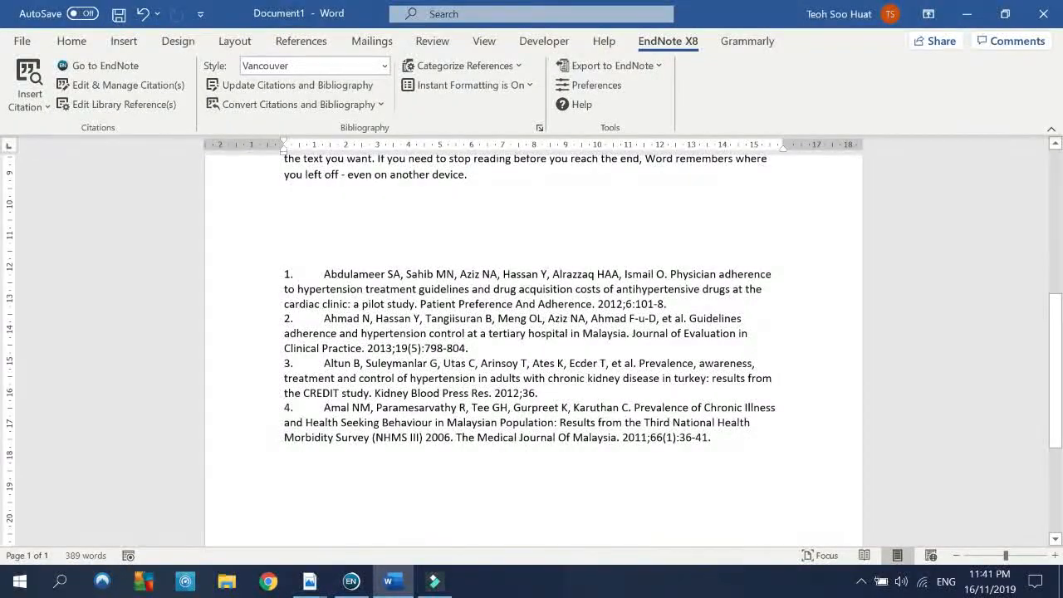
scroll(531, 340, "up", 7)
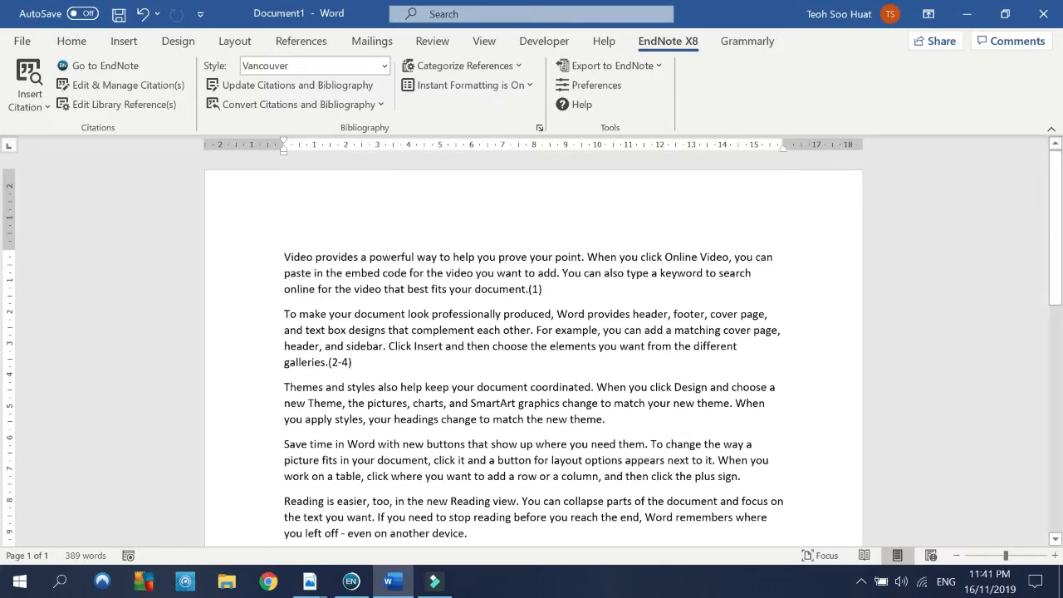
Step: Switch to Adobe Acrobat Reader DC with HPT 2018.pdf and display the CPG Management of Type 2 Diabetes Mellitus PDF
mouse_move(310, 581)
left_click(185, 518)
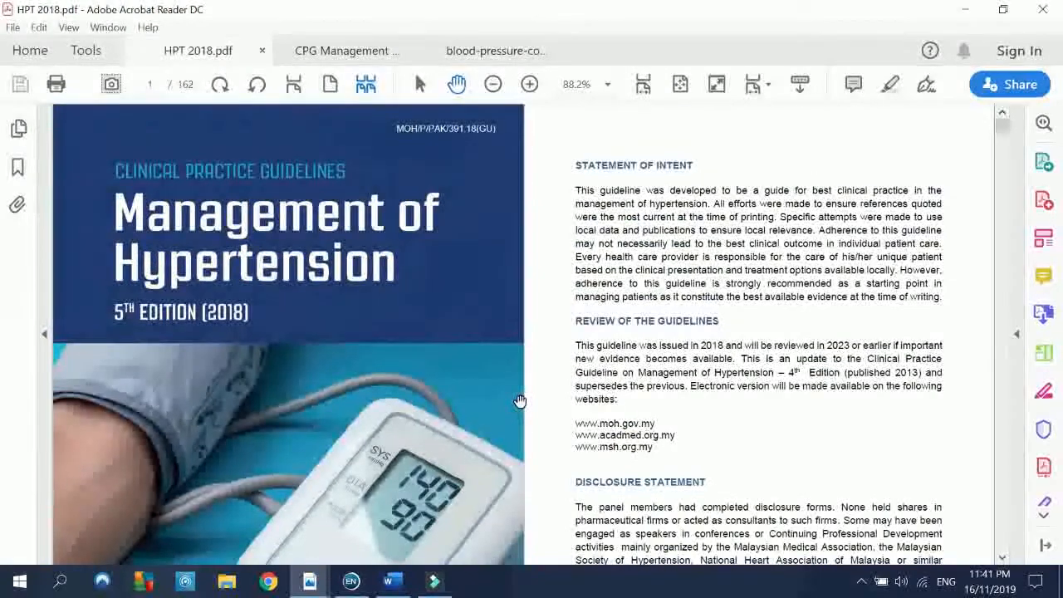
left_click(337, 53)
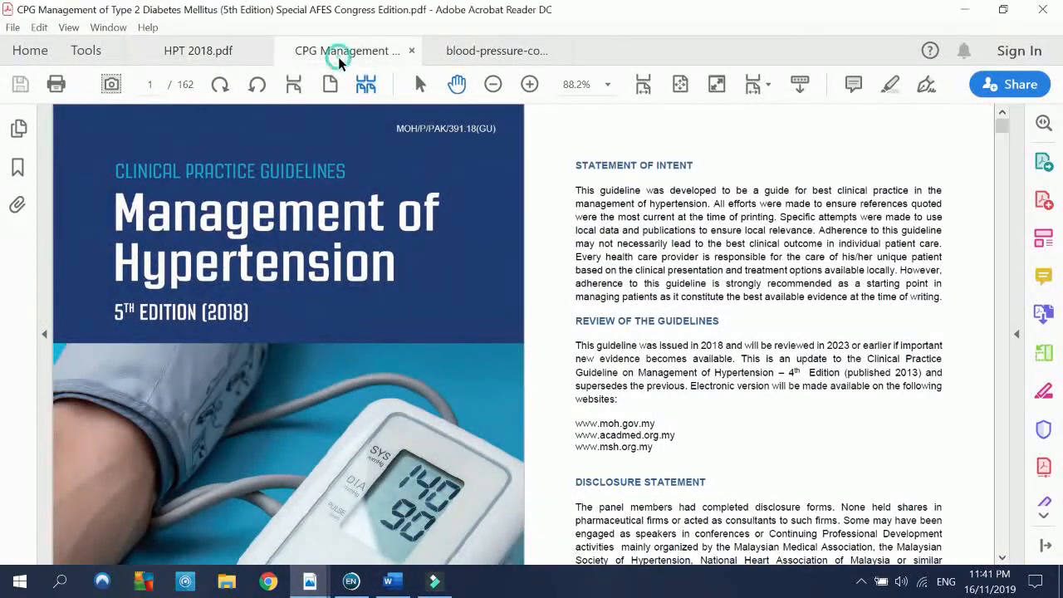
Step: Display HPT 2018.pdf, switch to EndNote and create a blank Journal Article reference in the HPT Adh Ctrl library
left_click(206, 49)
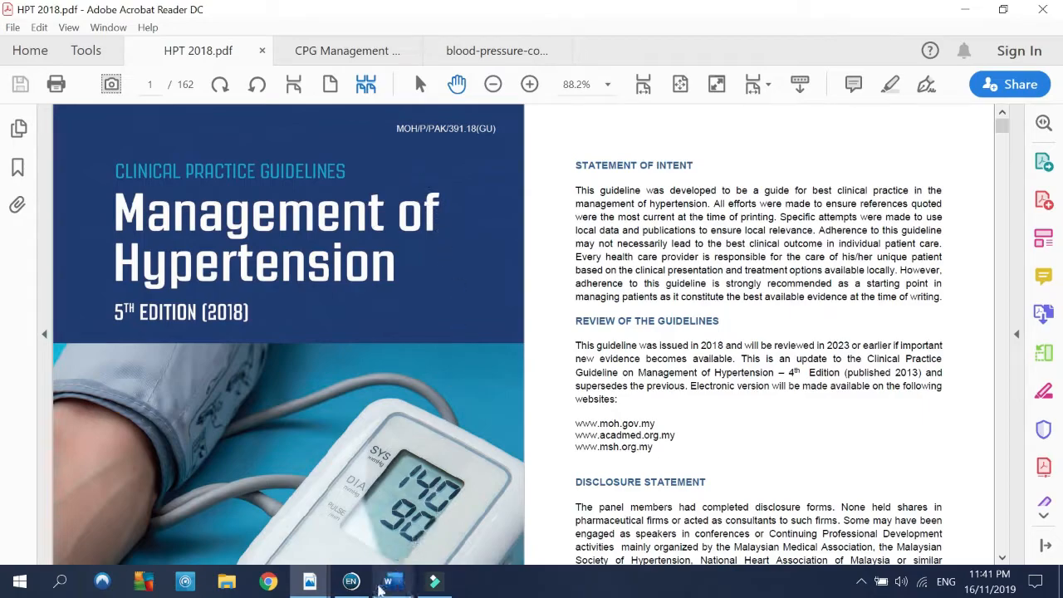
left_click(352, 582)
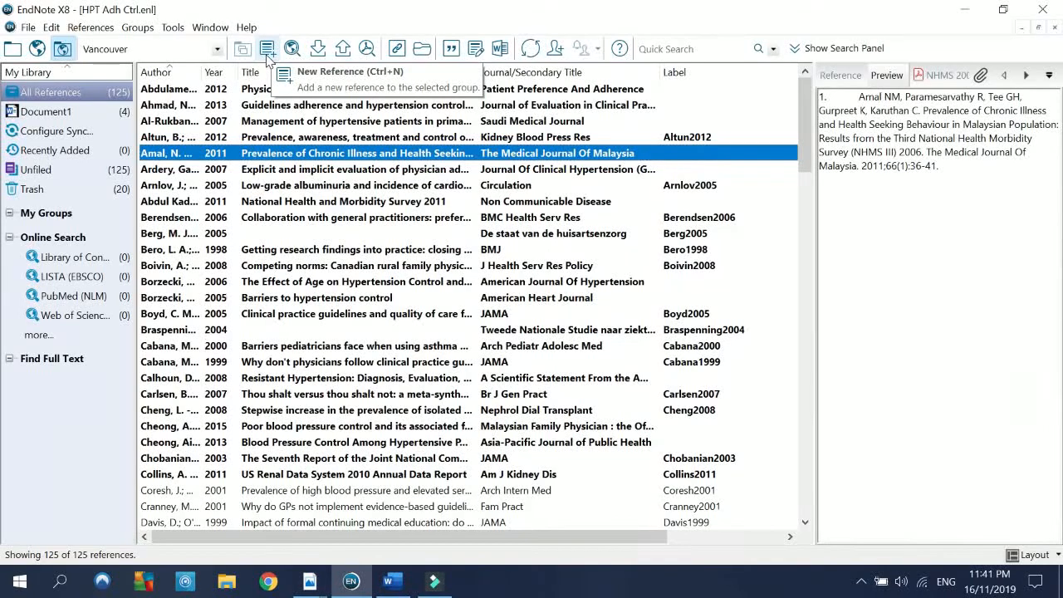
left_click(266, 51)
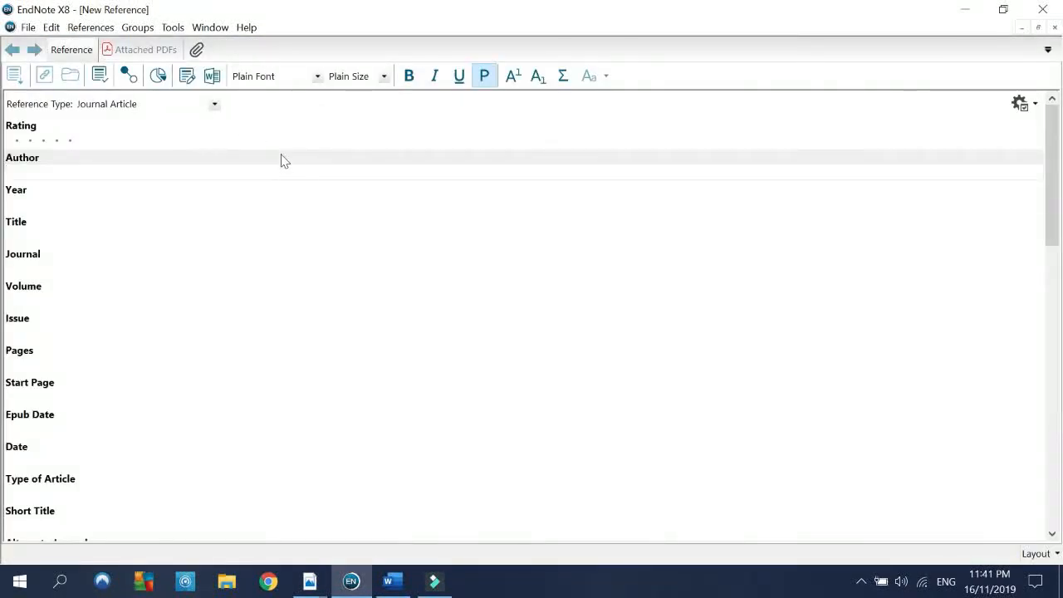
scroll(287, 166, "down", 3)
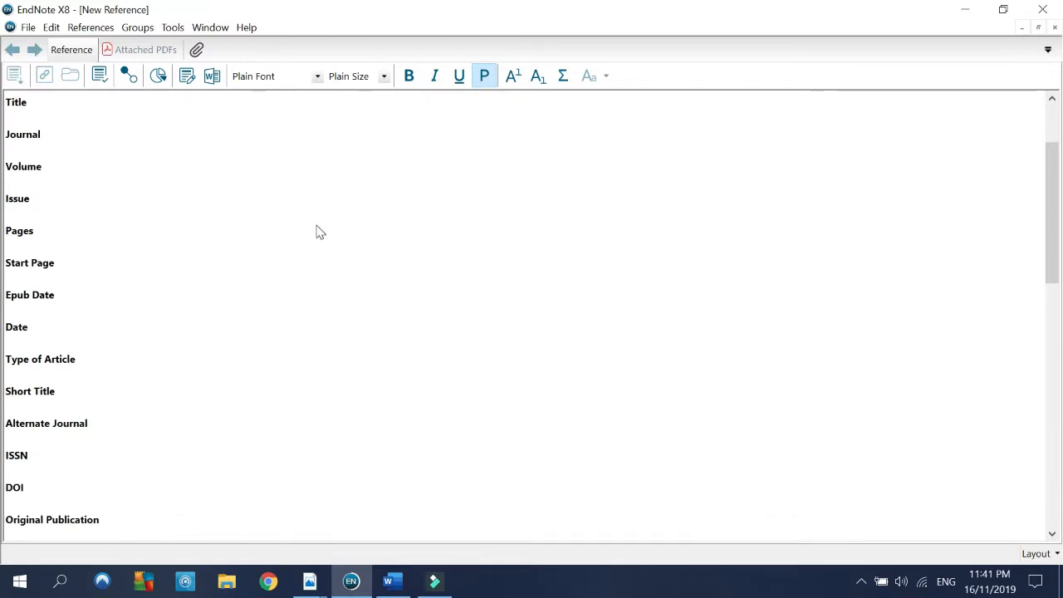
scroll(320, 231, "down", 1)
scroll(321, 232, "up", 4)
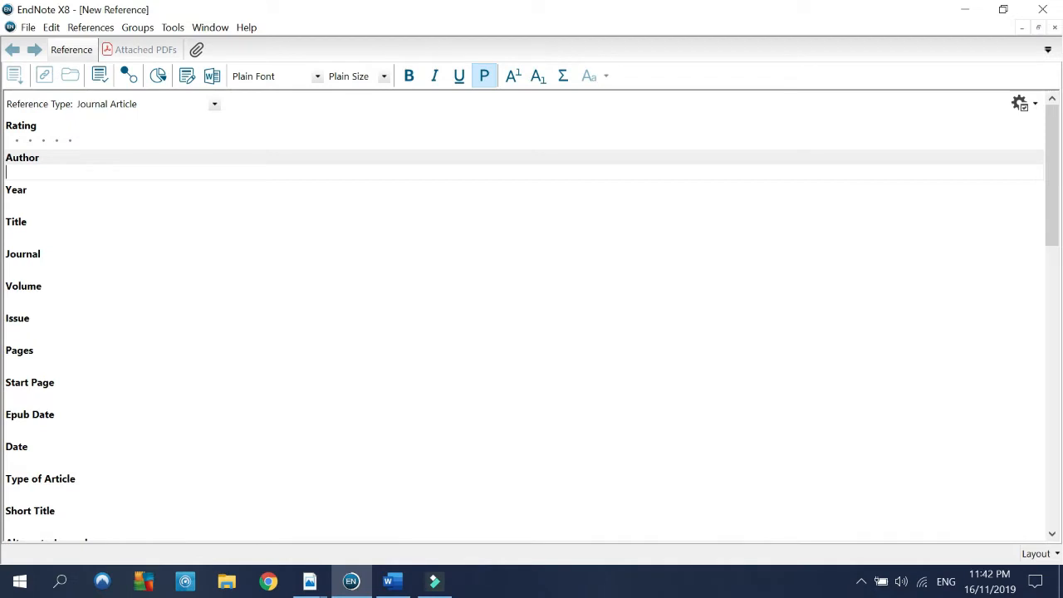
Step: Enter CPG HPT as author and 2015 as year in the new reference, save it and close it
type("CPG HPT")
left_click(150, 204)
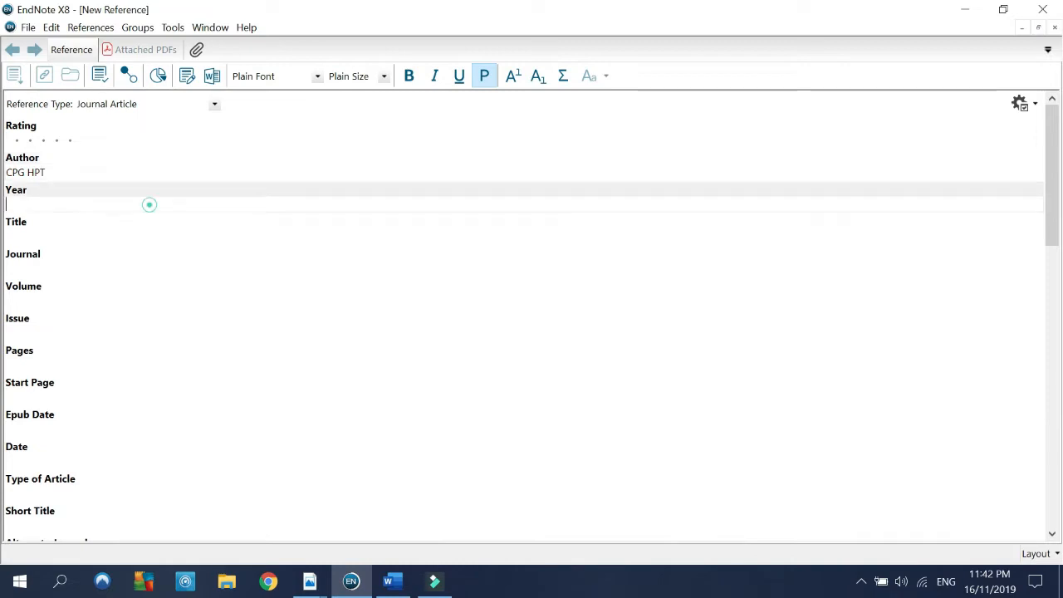
type("201")
type("5")
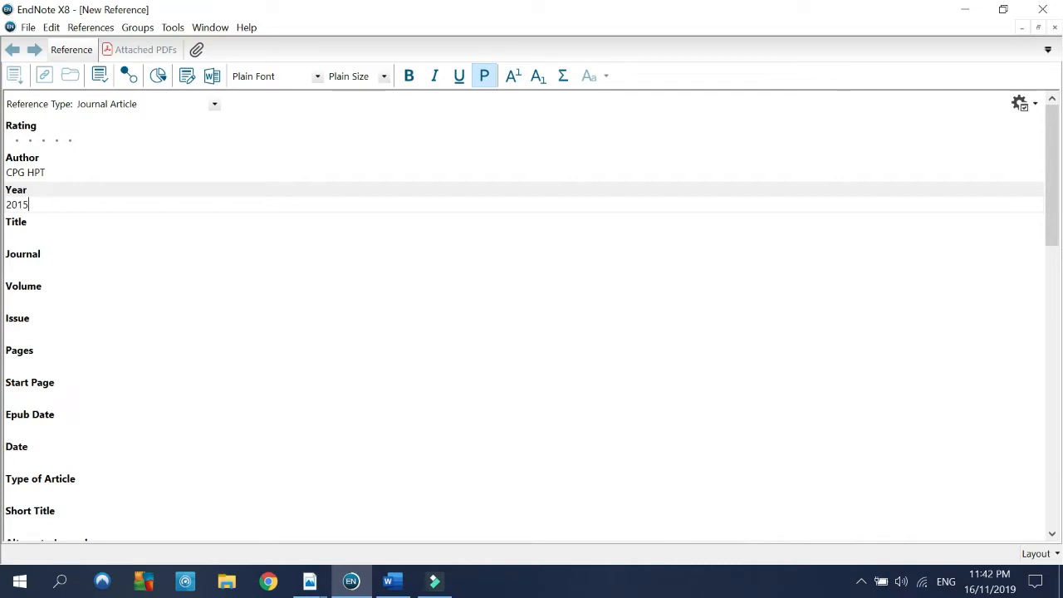
left_click(28, 28)
mouse_move(50, 27)
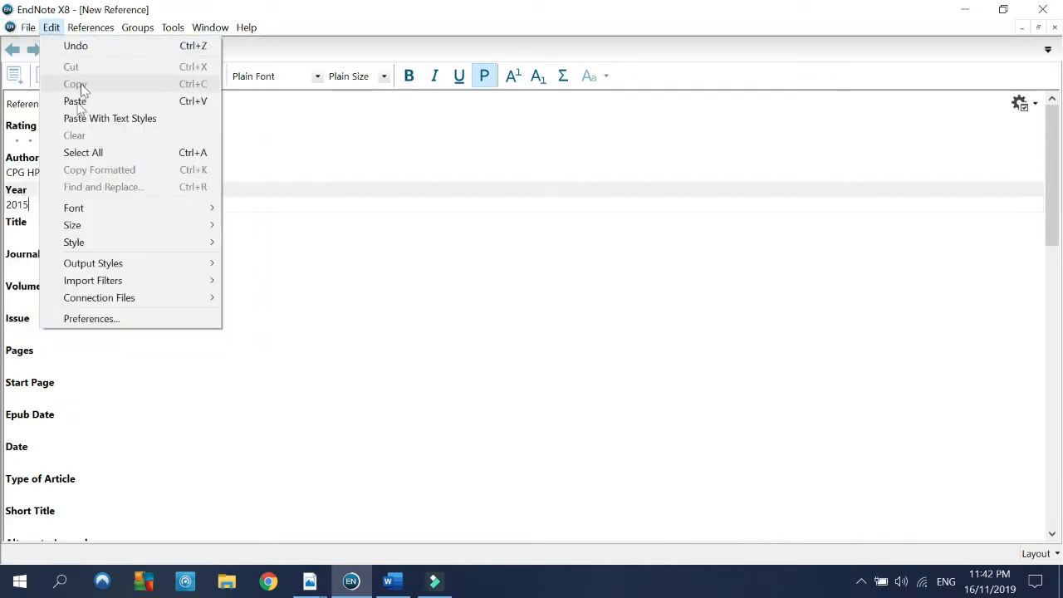
left_click(48, 137)
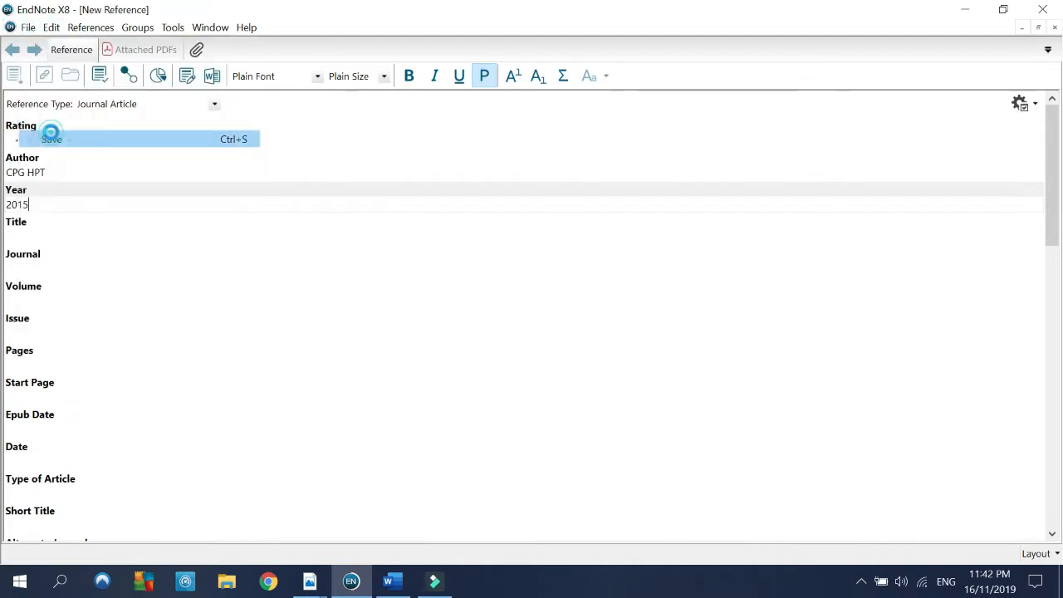
left_click(1055, 29)
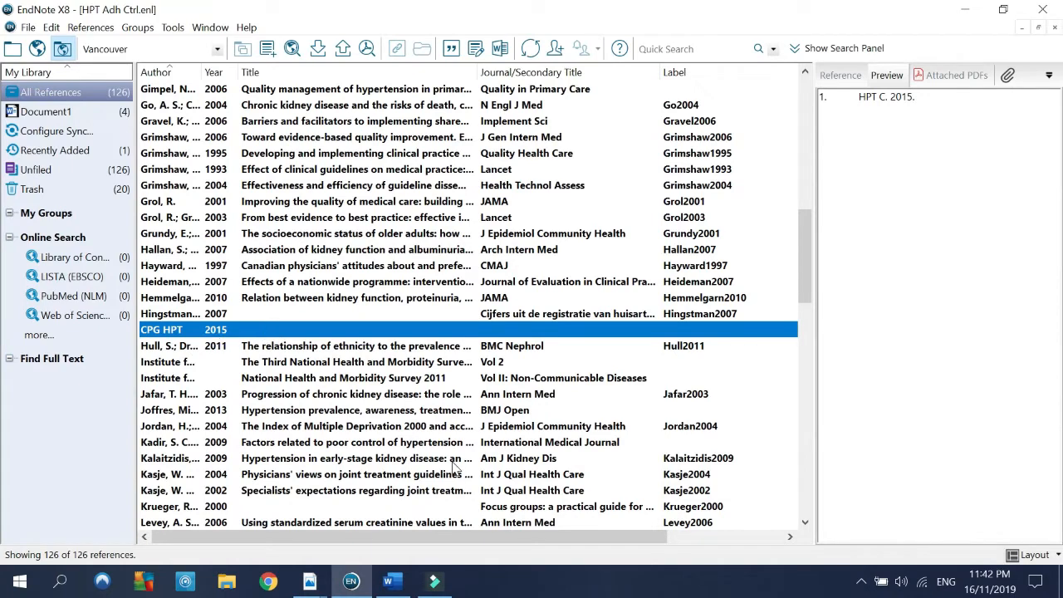
Step: Insert the CPG HPT 2015 reference as a citation at the end of the third paragraph in Word and check the bibliography
left_click(395, 583)
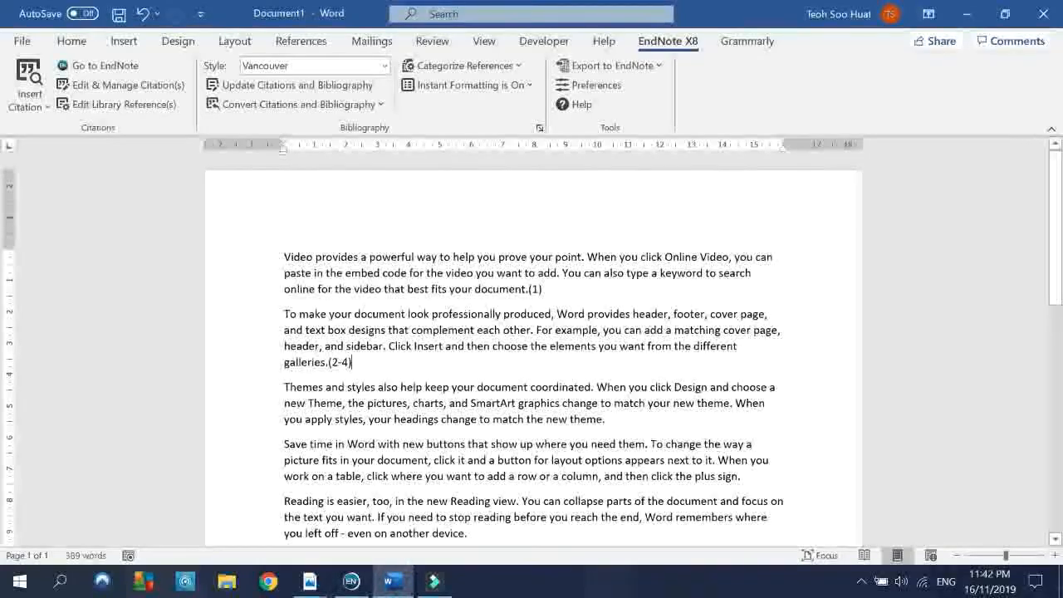
scroll(533, 345, "down", 1)
left_click(646, 379)
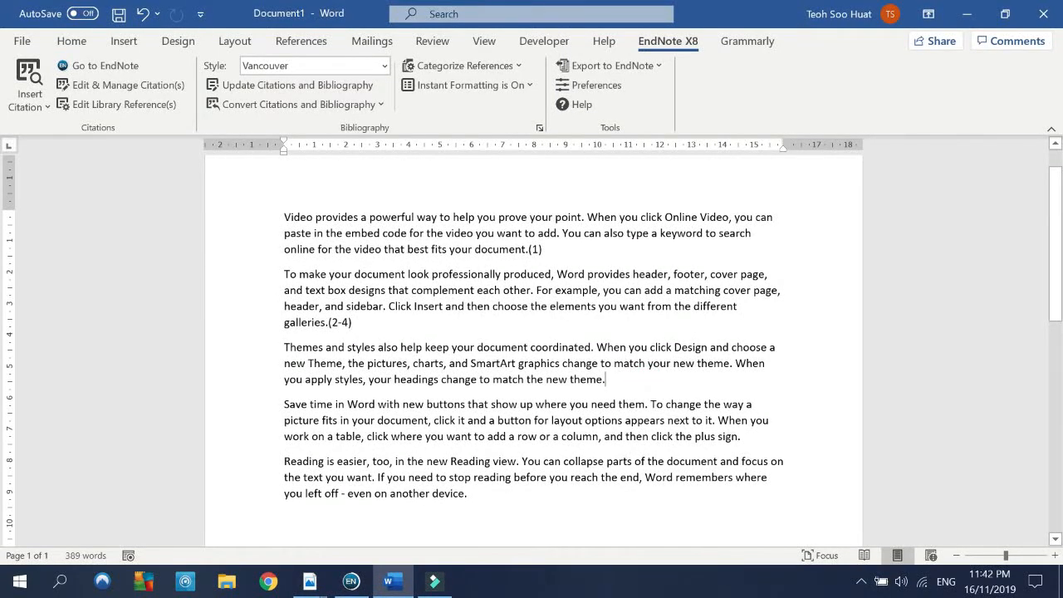
left_click(98, 67)
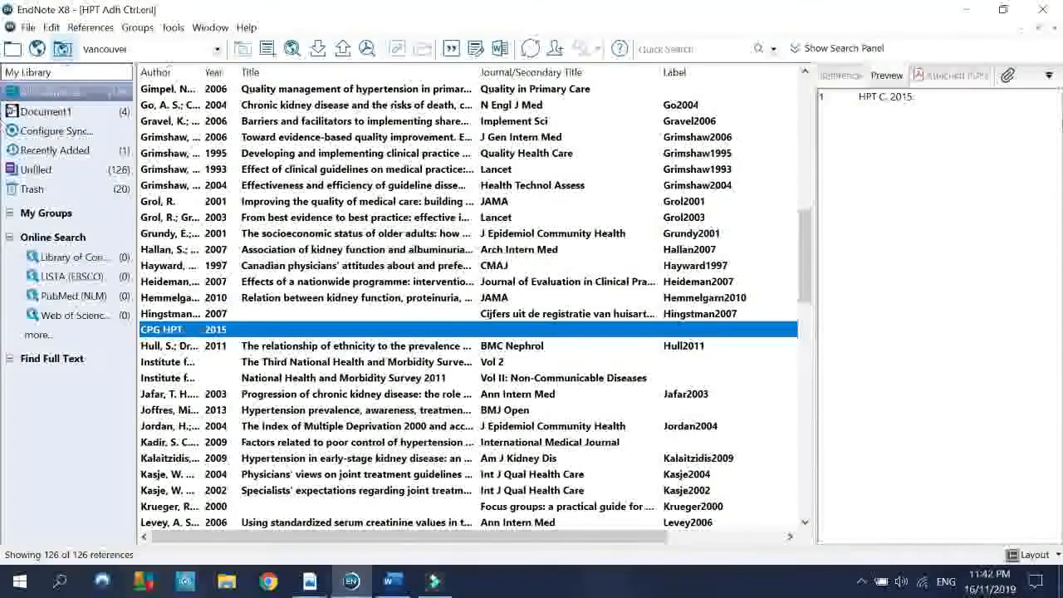
left_click(450, 50)
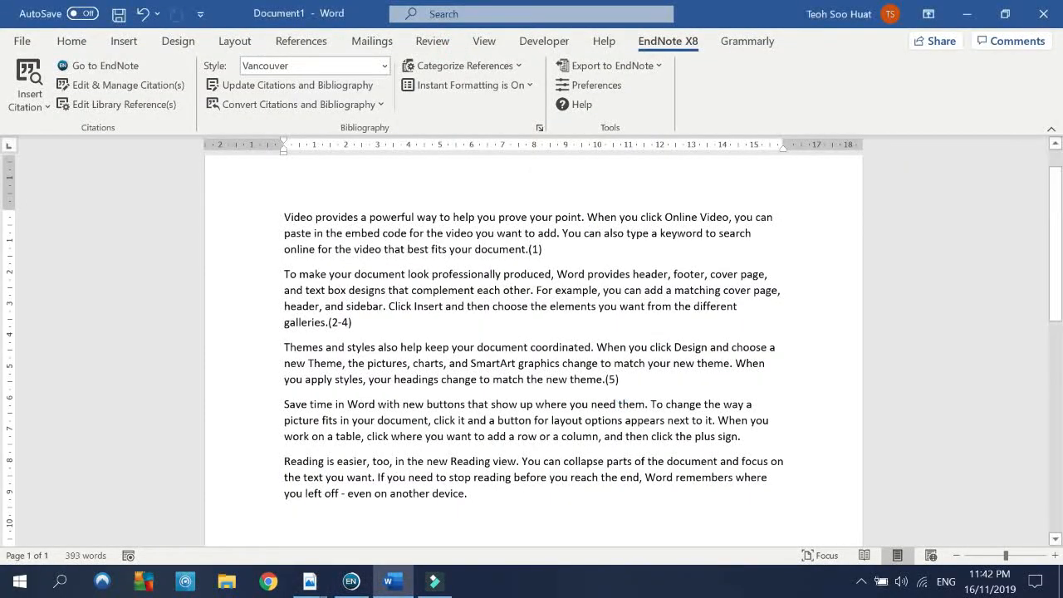
scroll(532, 341, "down", 6)
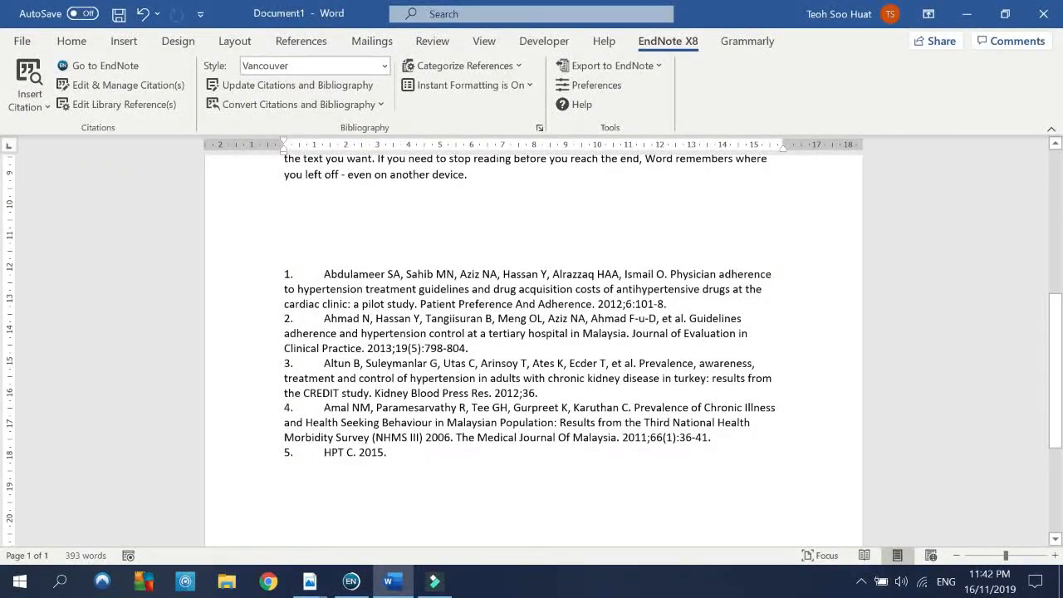
scroll(532, 340, "up", 5)
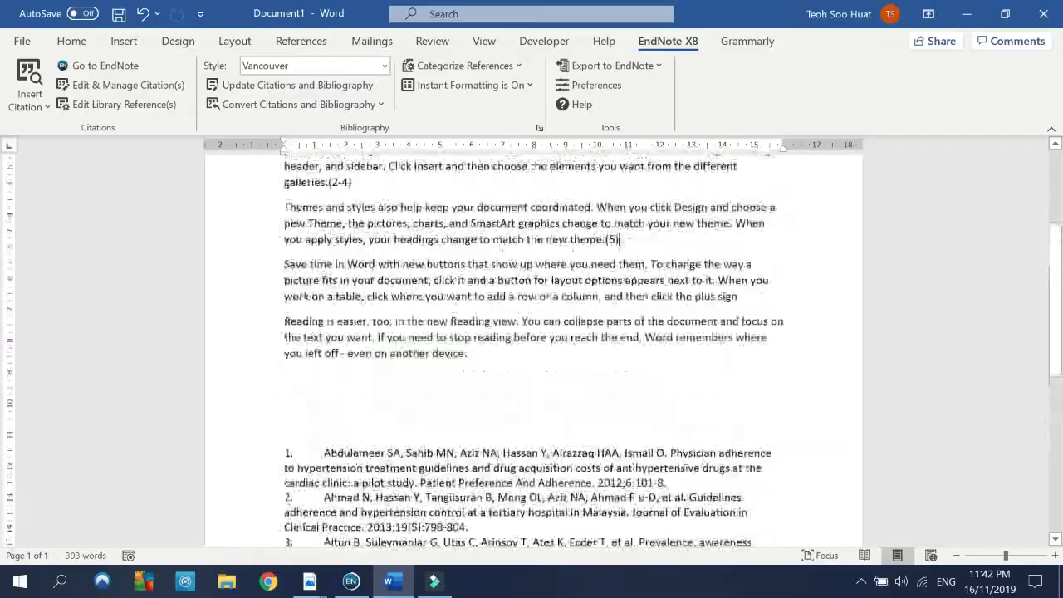
scroll(532, 341, "up", 1)
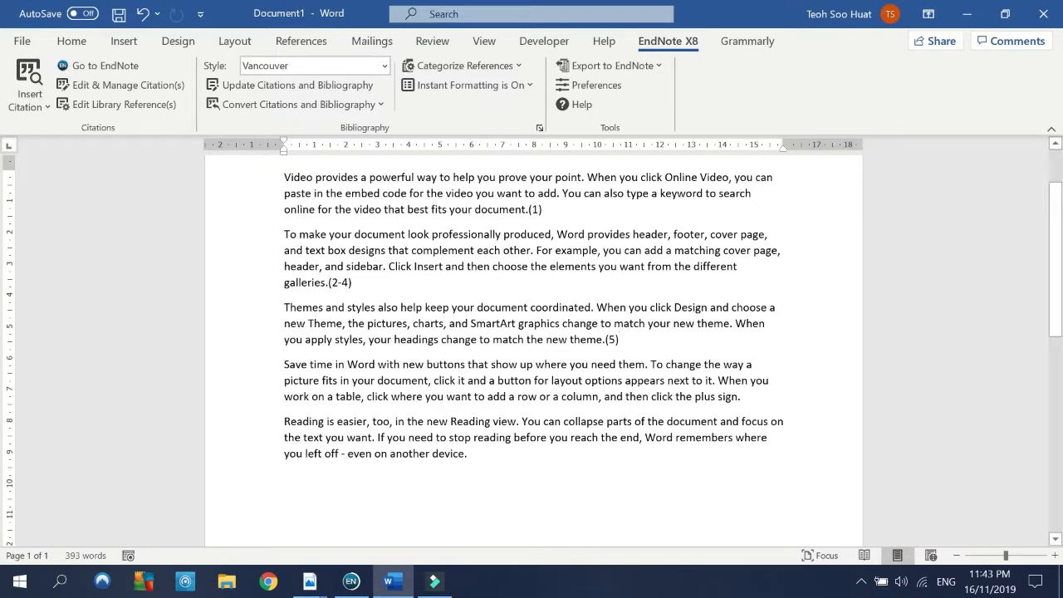
Step: Move the second paragraph, including its citation group, to the very beginning of the document
scroll(531, 349, "up", 2)
left_click_drag(284, 314, 357, 363)
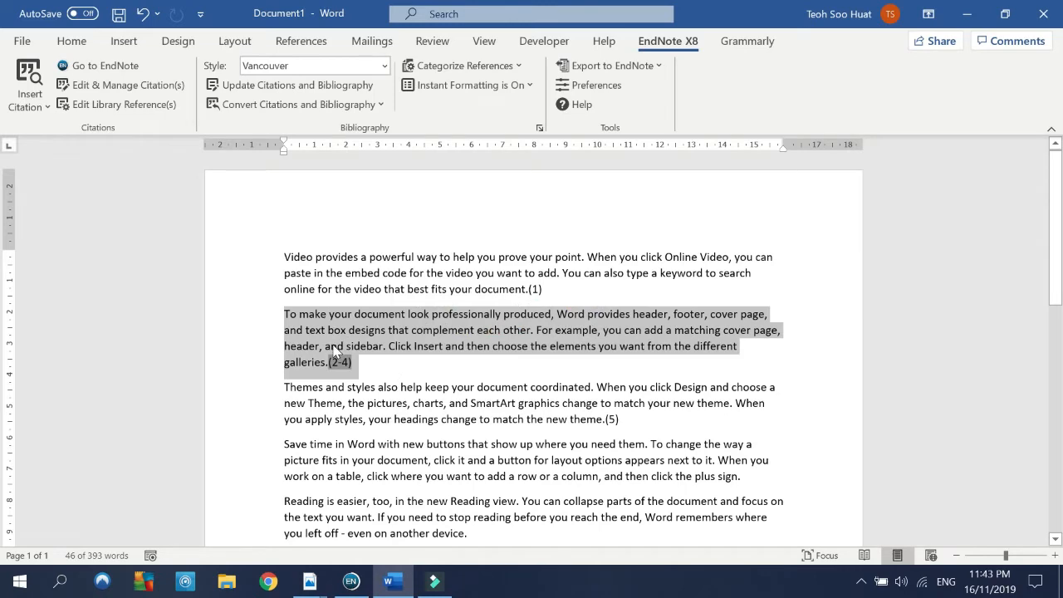
key("ctrl+x")
key("ctrl+Home")
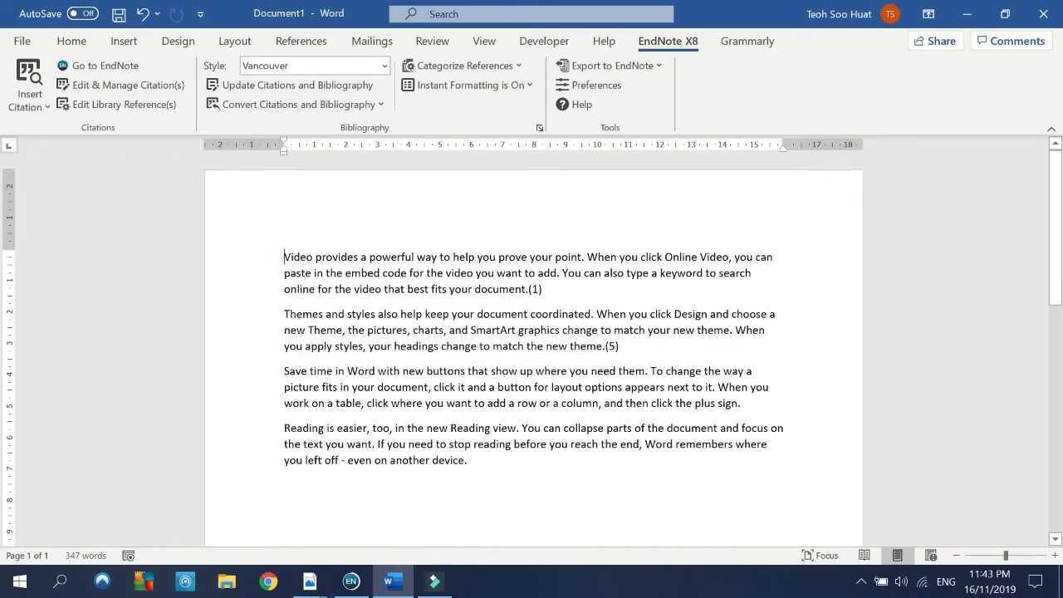
key("ctrl+v")
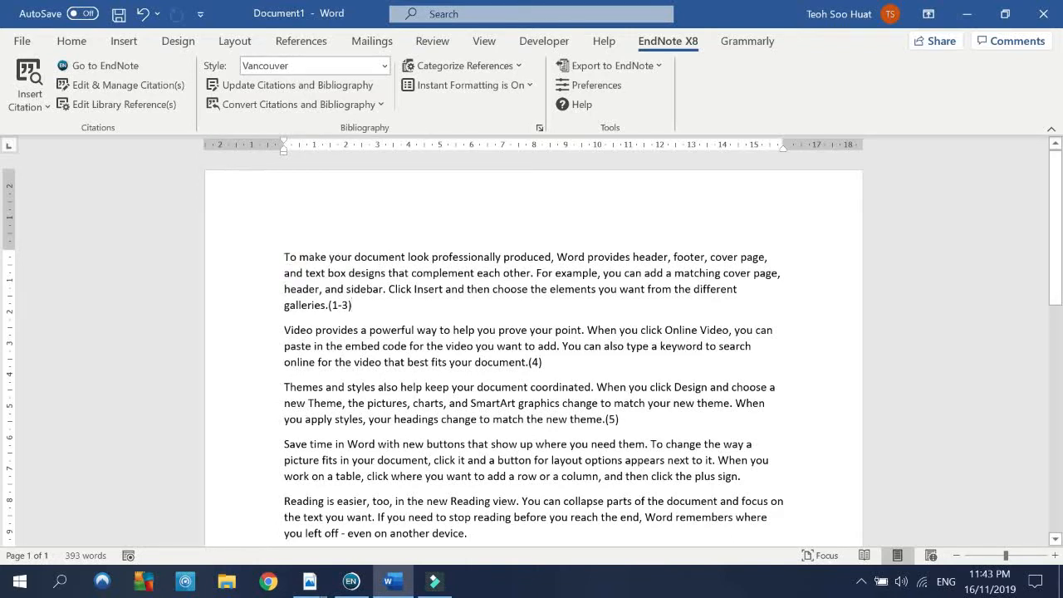
Step: Change the citation style to Harvard-USM Ver 2013 and review the in-text citations and bibliography
left_click(385, 67)
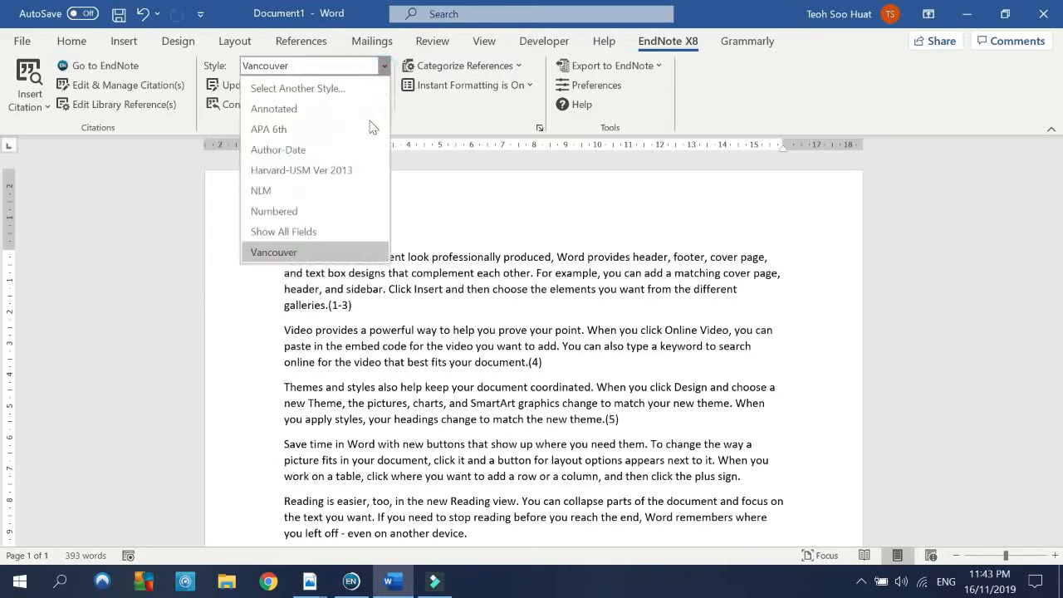
left_click(363, 176)
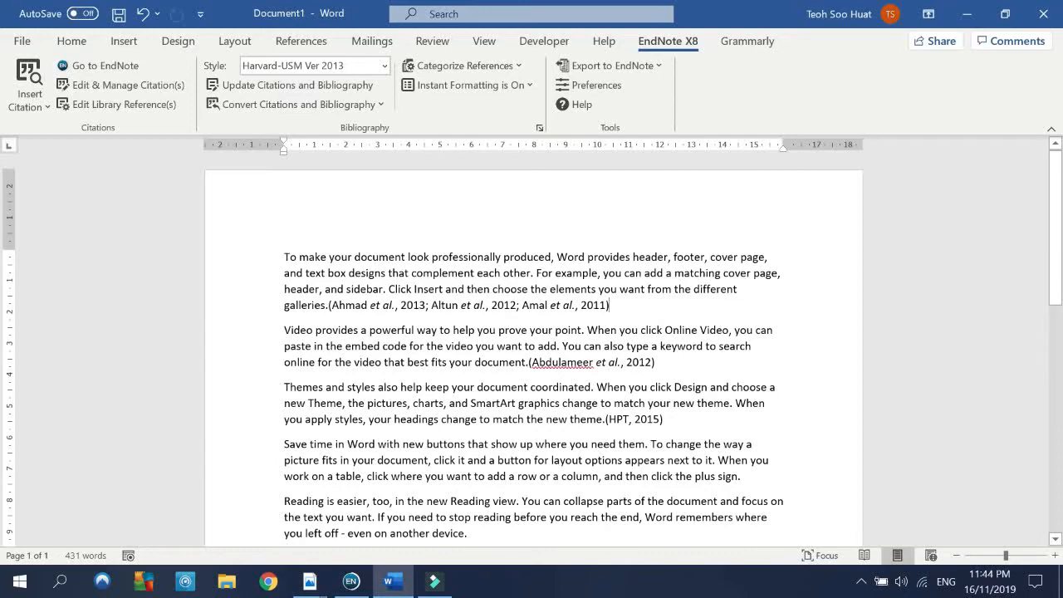
scroll(532, 348, "down", 7)
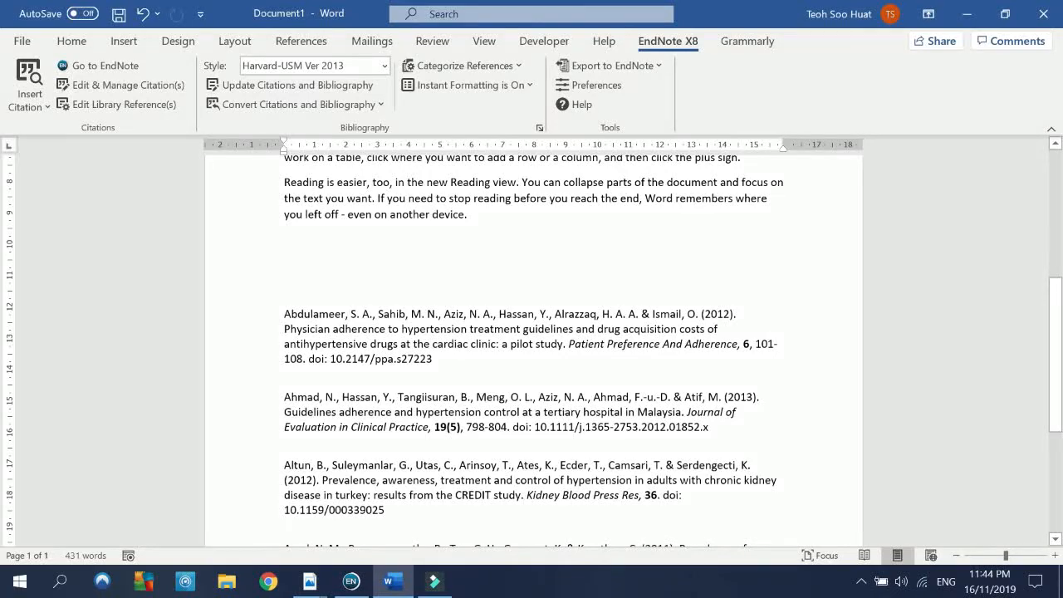
scroll(532, 349, "down", 1)
scroll(532, 348, "up", 8)
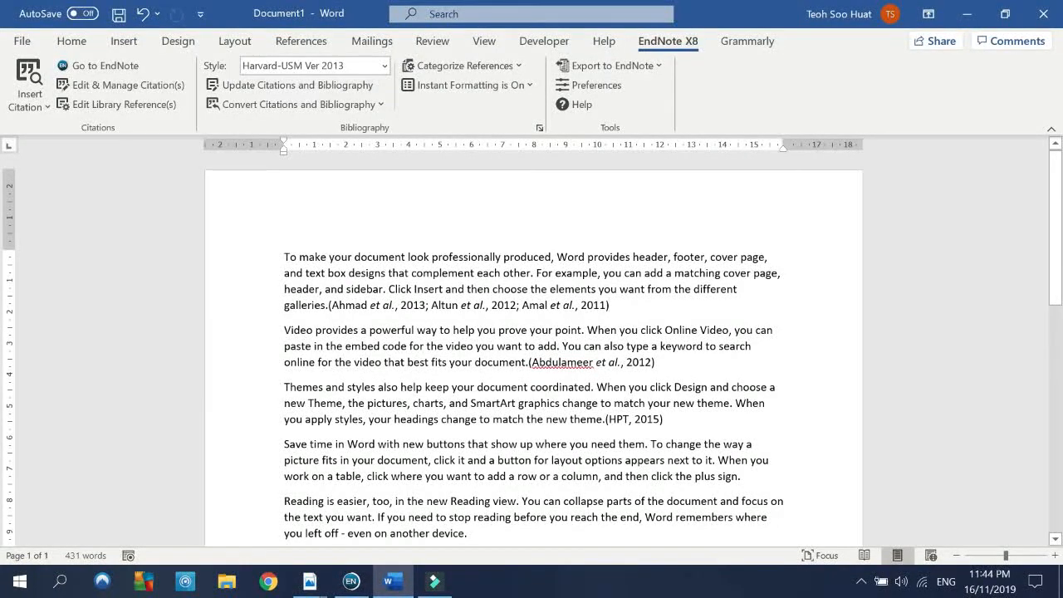
Step: Switch to blood-pressure-control.pdf in Acrobat Reader and highlight reference 12, the Ministry of Health Malaysia hypertension guideline, in its reference list
mouse_move(313, 585)
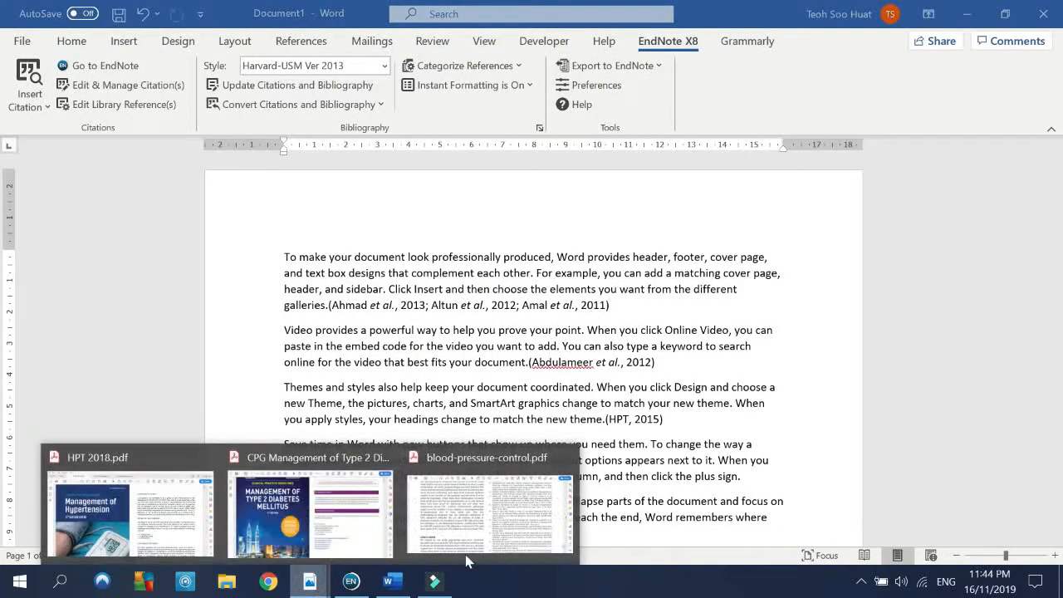
left_click(488, 521)
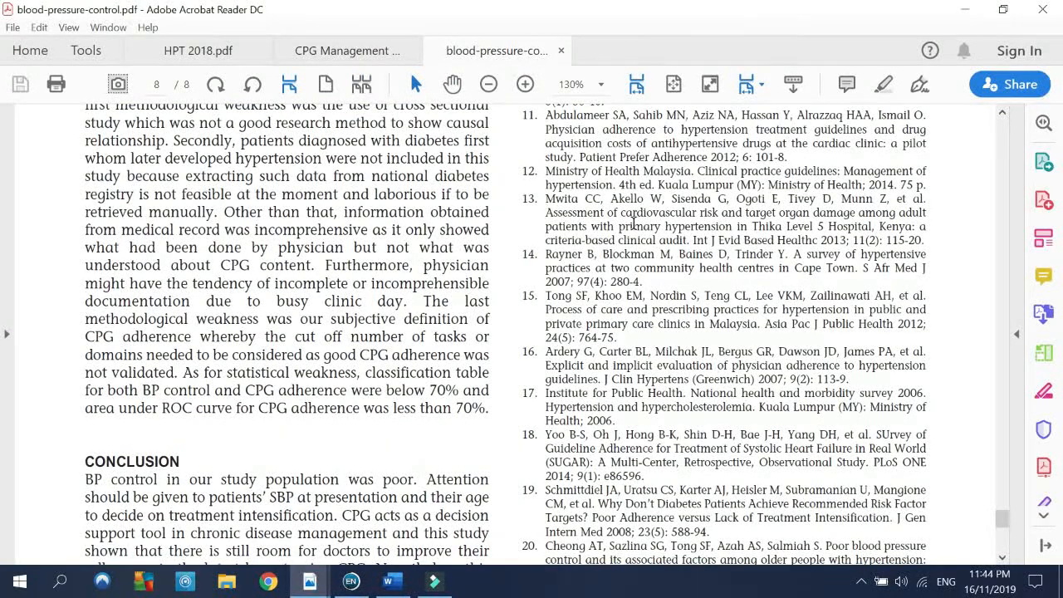
scroll(634, 222, "up", 1)
scroll(634, 222, "up", 1)
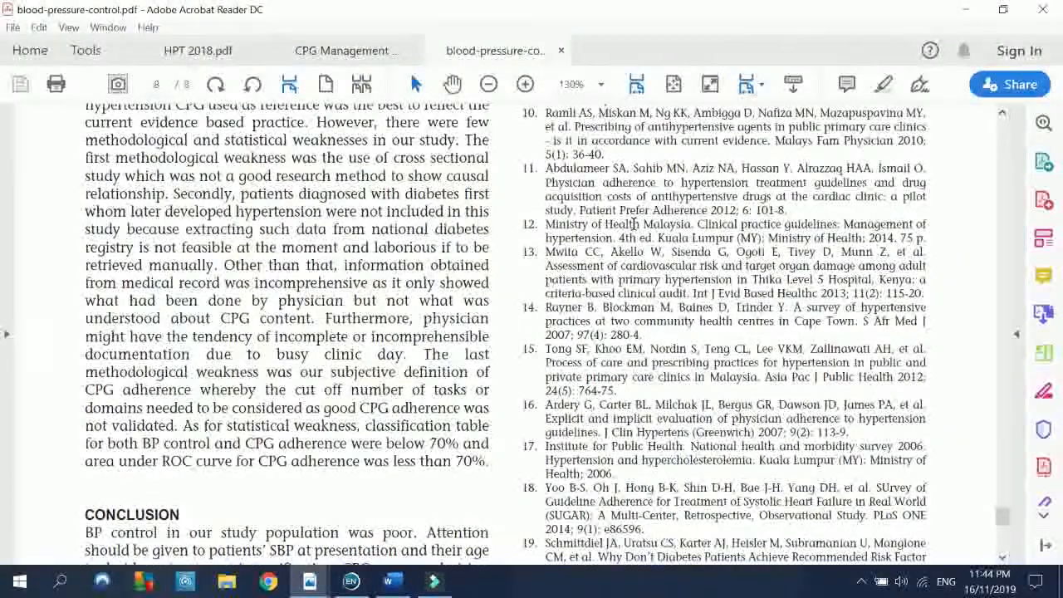
scroll(634, 222, "up", 3)
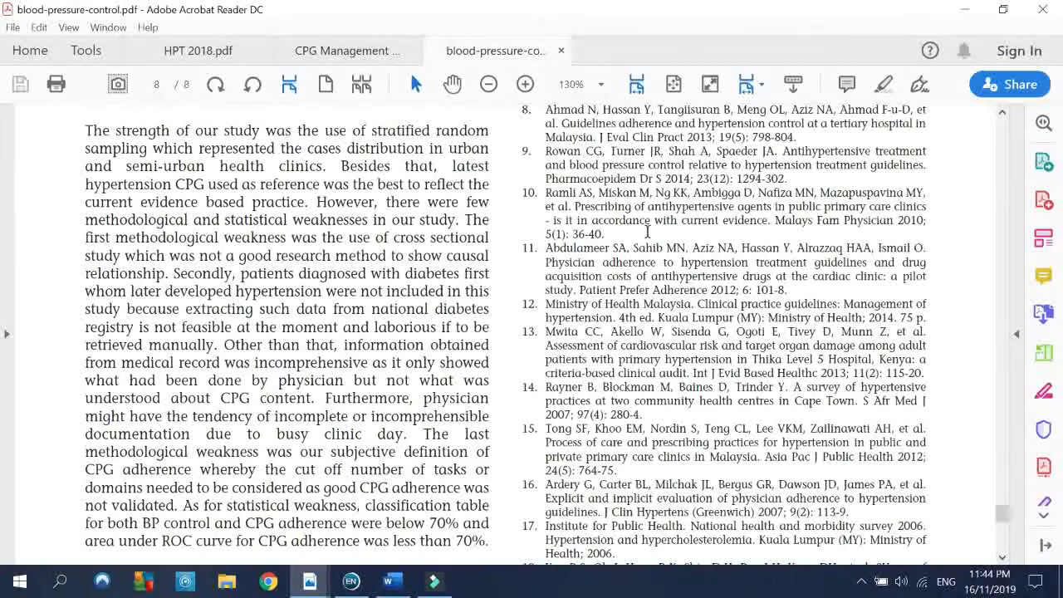
scroll(647, 232, "down", 1)
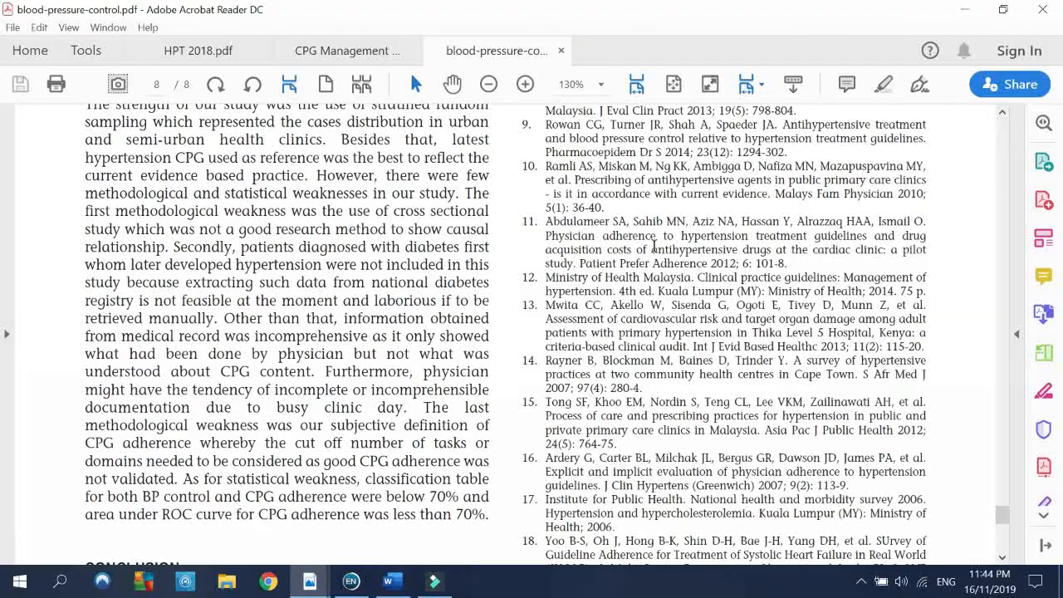
scroll(654, 246, "down", 1)
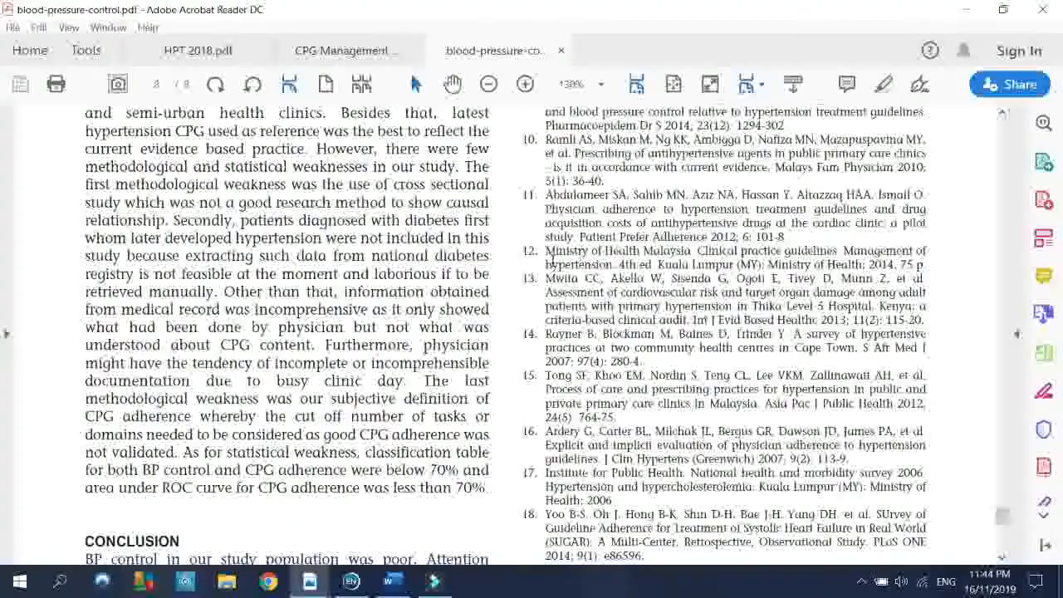
mouse_move(546, 250)
left_mouse_down()
mouse_move(914, 250)
mouse_move(940, 279)
mouse_move(932, 262)
left_mouse_up()
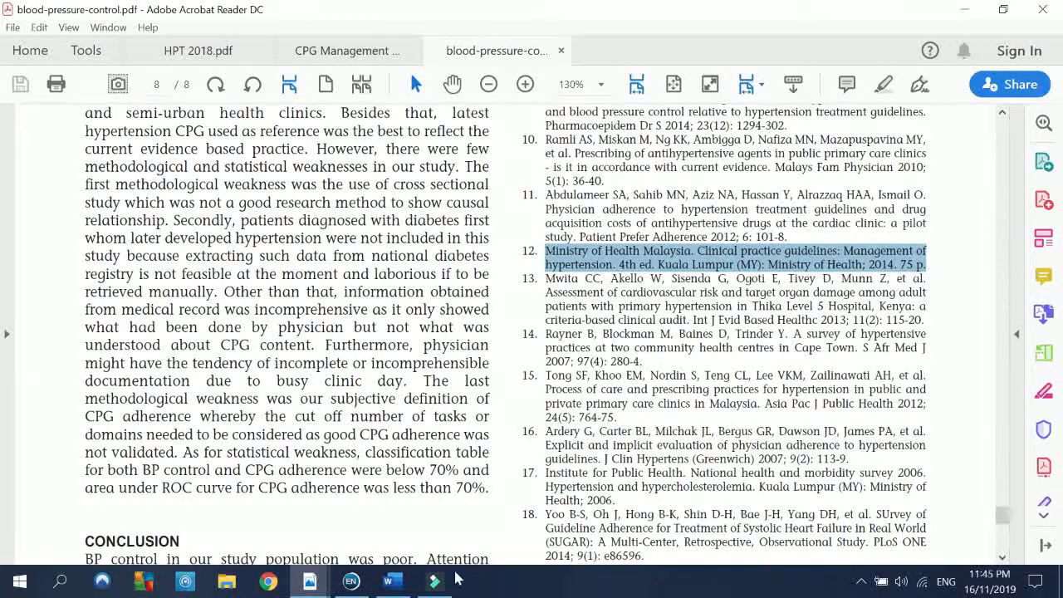
Step: Return to the Word document and set the citation style to Vancouver
left_click(388, 581)
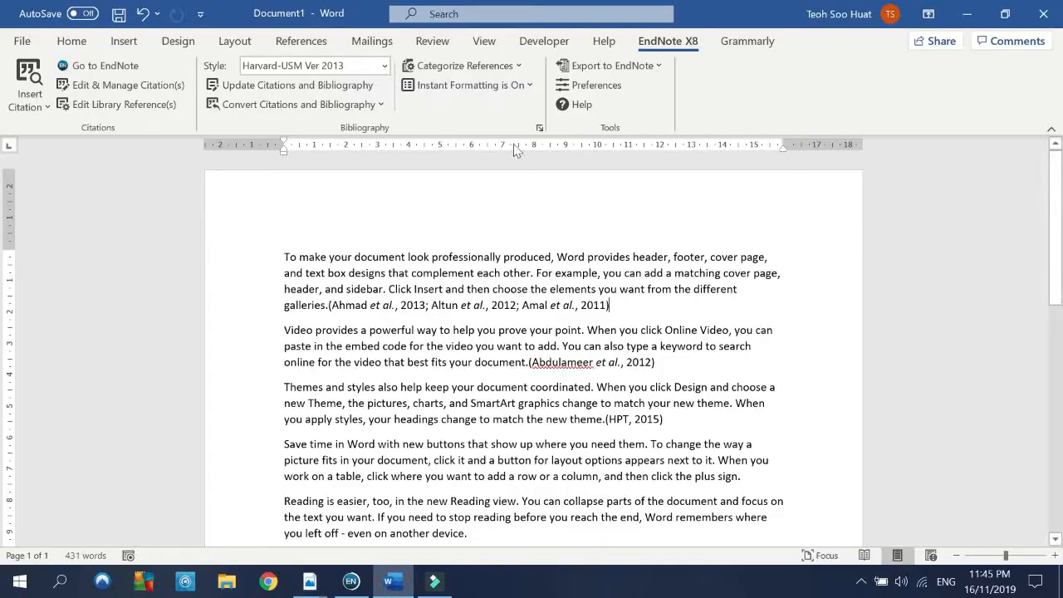
left_click(386, 66)
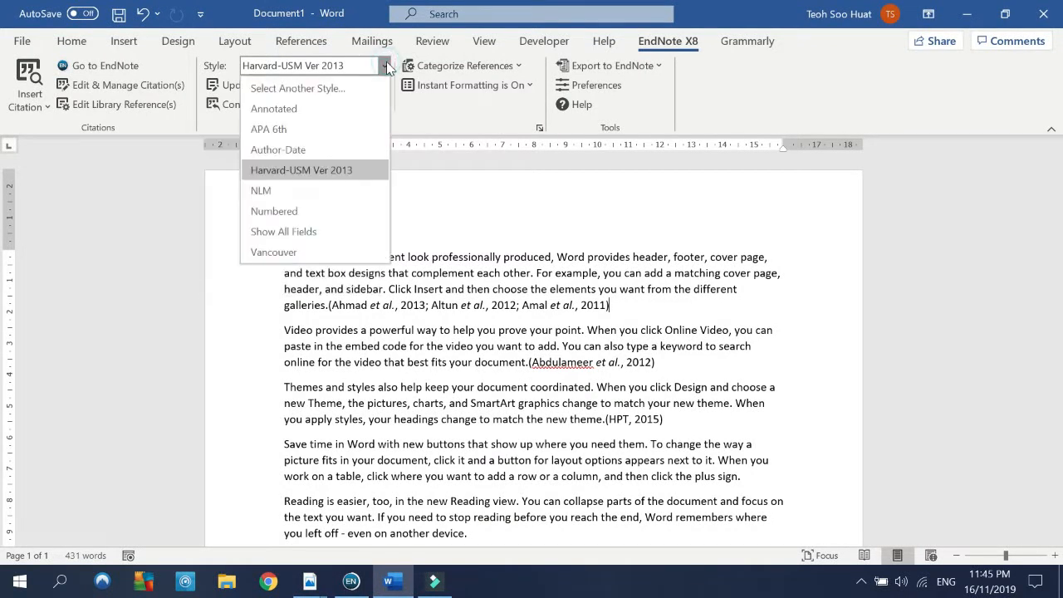
left_click(312, 252)
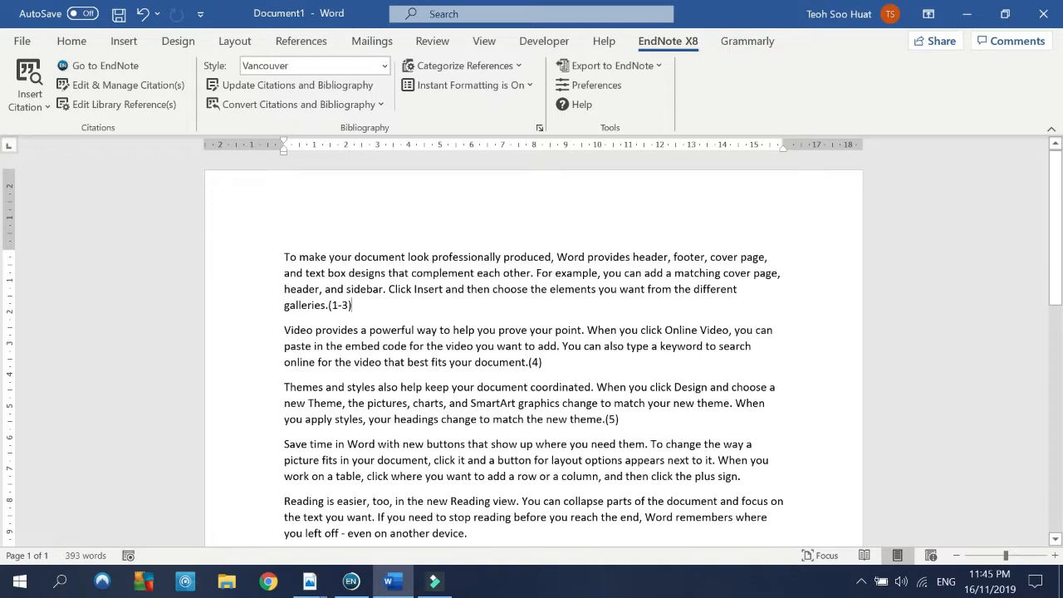
scroll(531, 349, "down", 1)
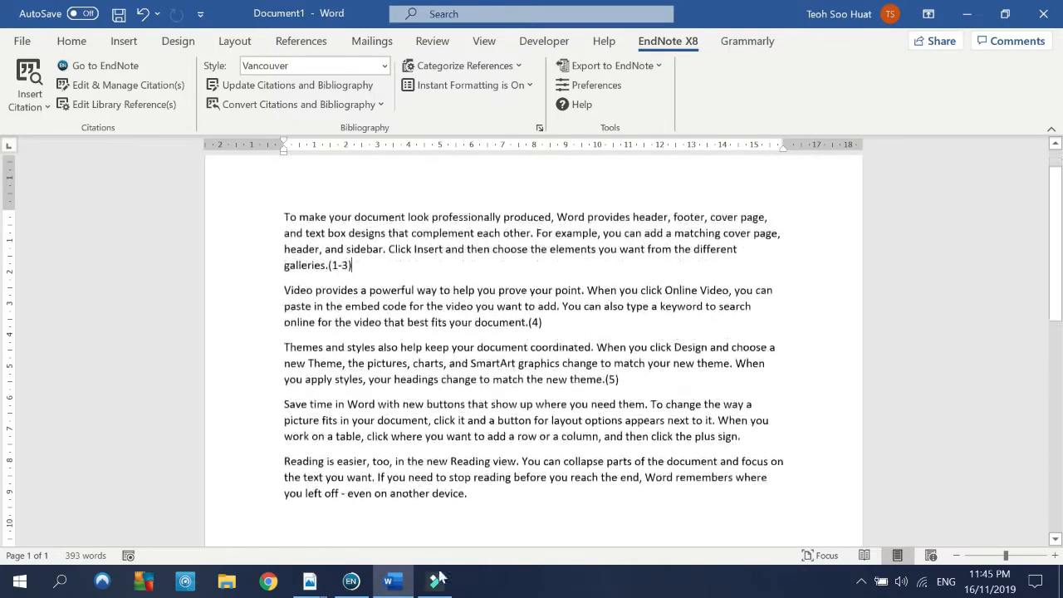
Step: Switch to blood-pressure-control.pdf in Acrobat Reader and examine how the in-text citations are formatted in the article's body text
mouse_move(310, 581)
left_click(490, 510)
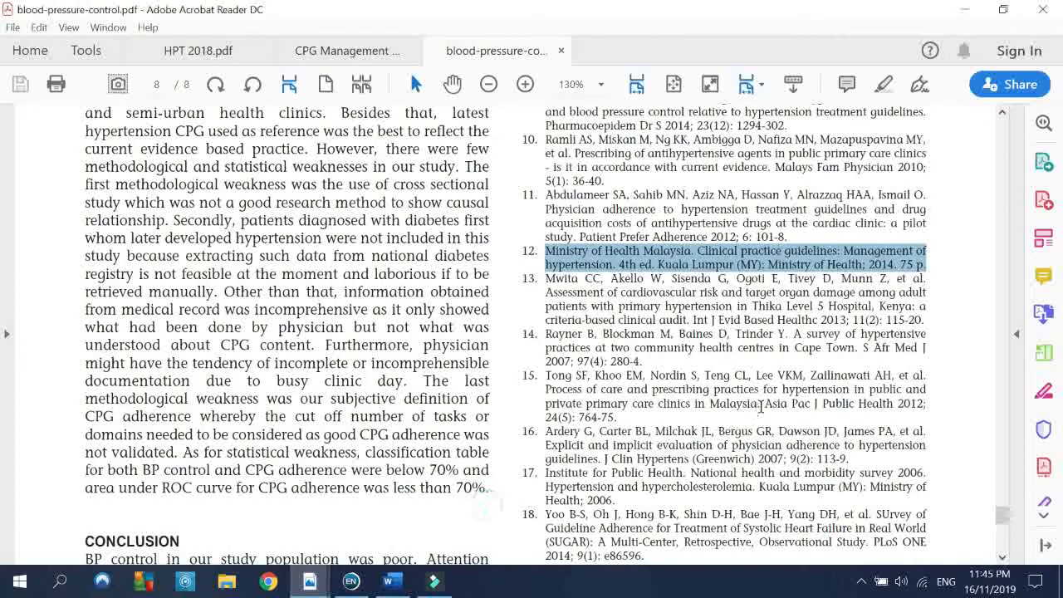
scroll(349, 378, "up", 3)
scroll(640, 384, "up", 10)
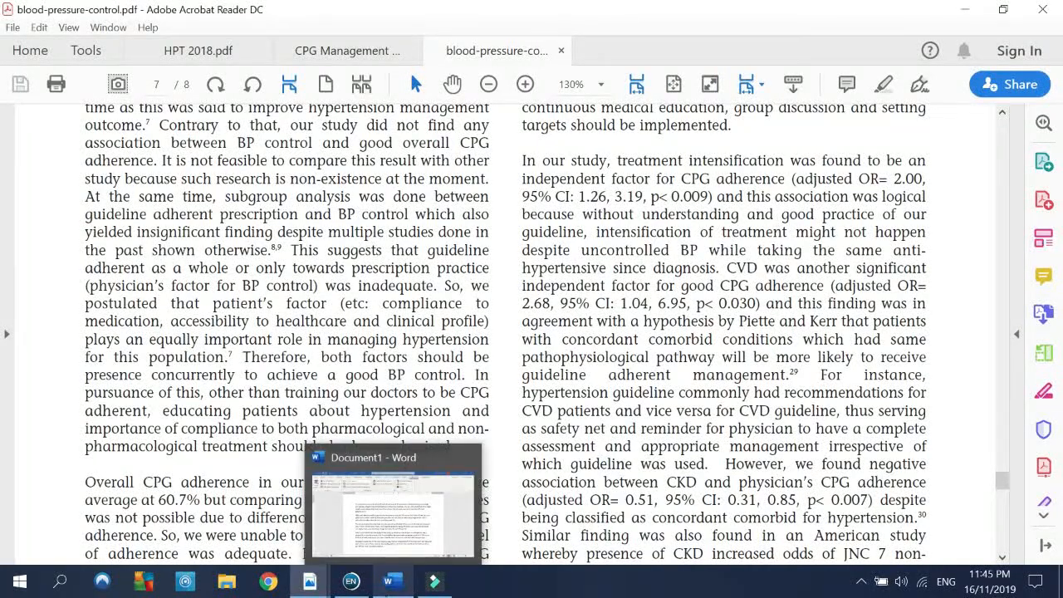
Step: Return to the Word document and convert its citations and bibliography to plain text, saving the original document in the Documents folder
left_click(390, 581)
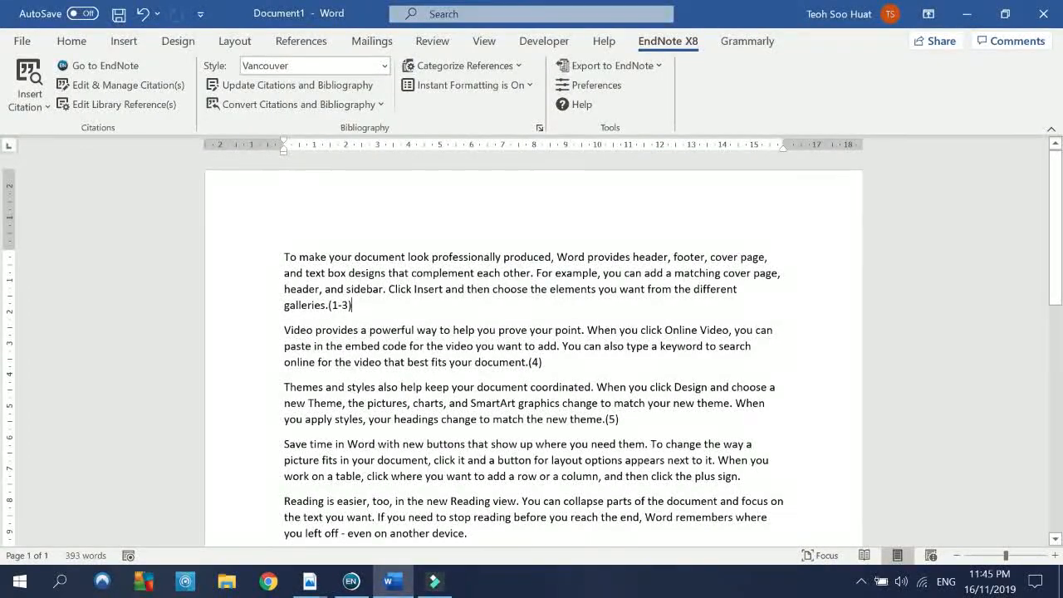
left_click(382, 106)
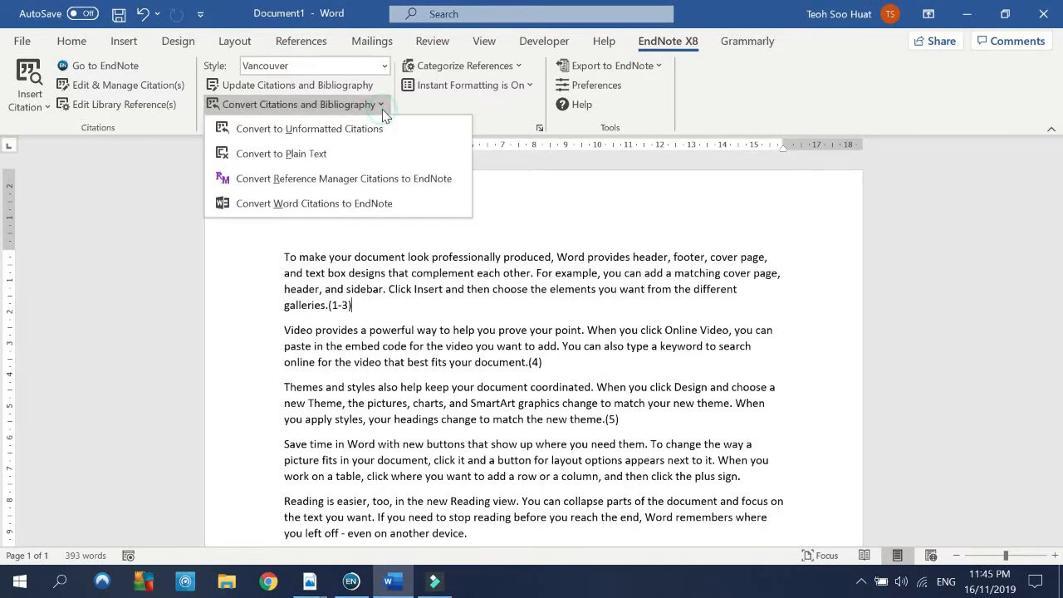
left_click(382, 154)
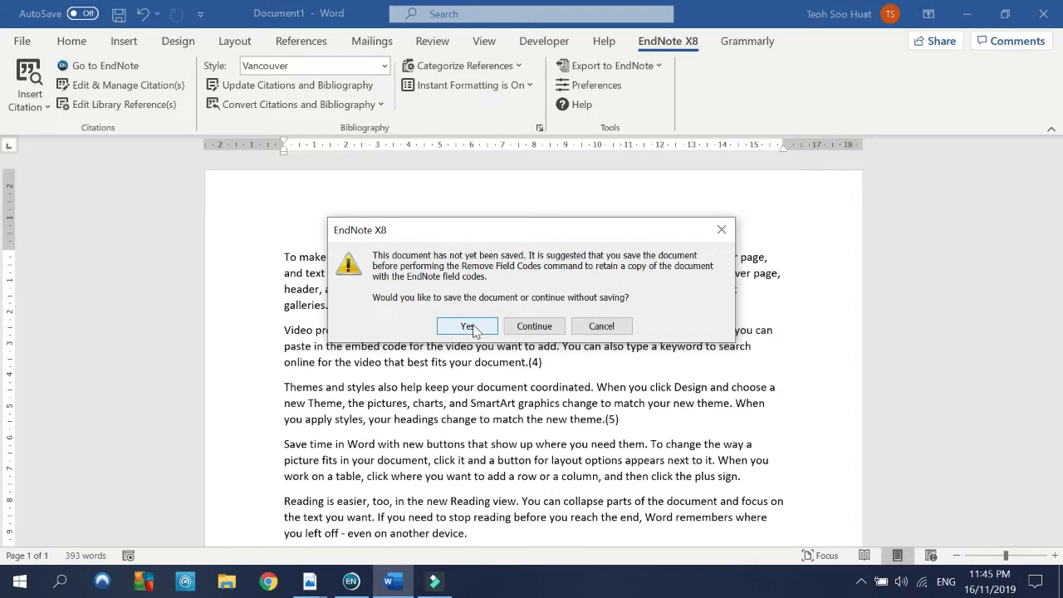
left_click(469, 327)
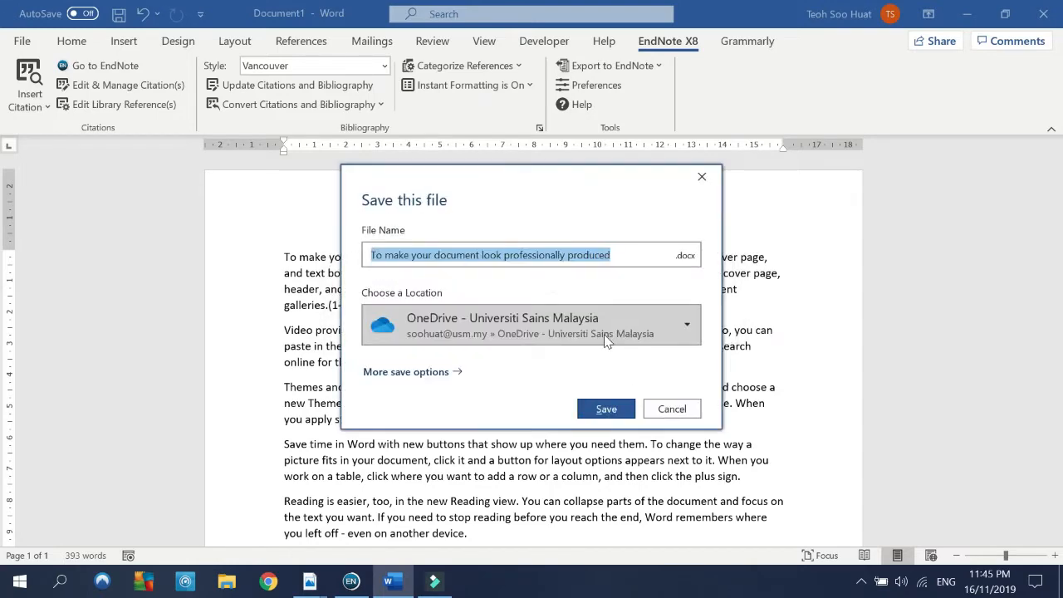
left_click(686, 325)
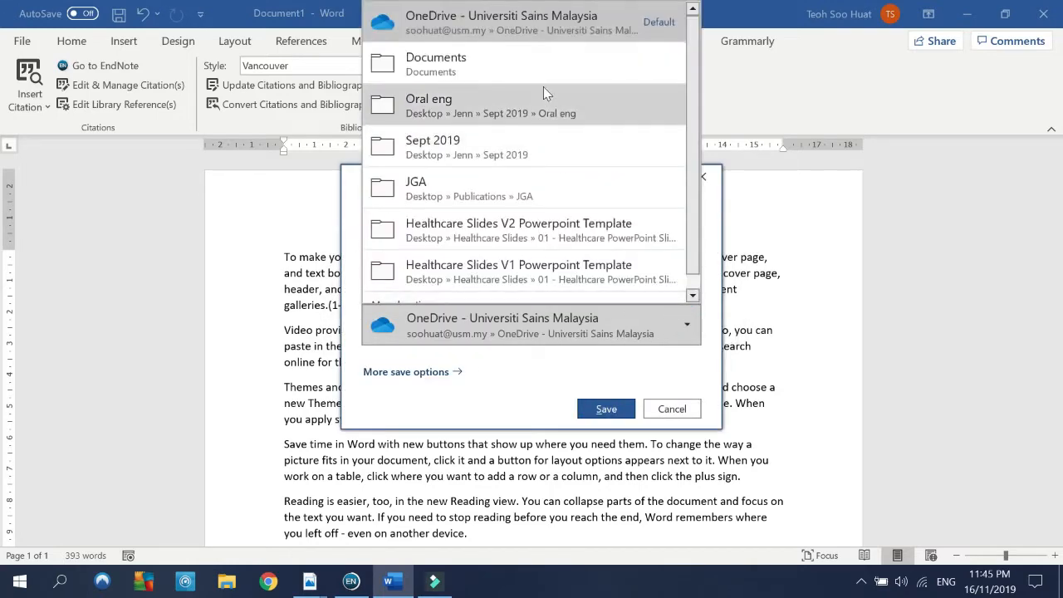
left_click(548, 68)
left_click(615, 403)
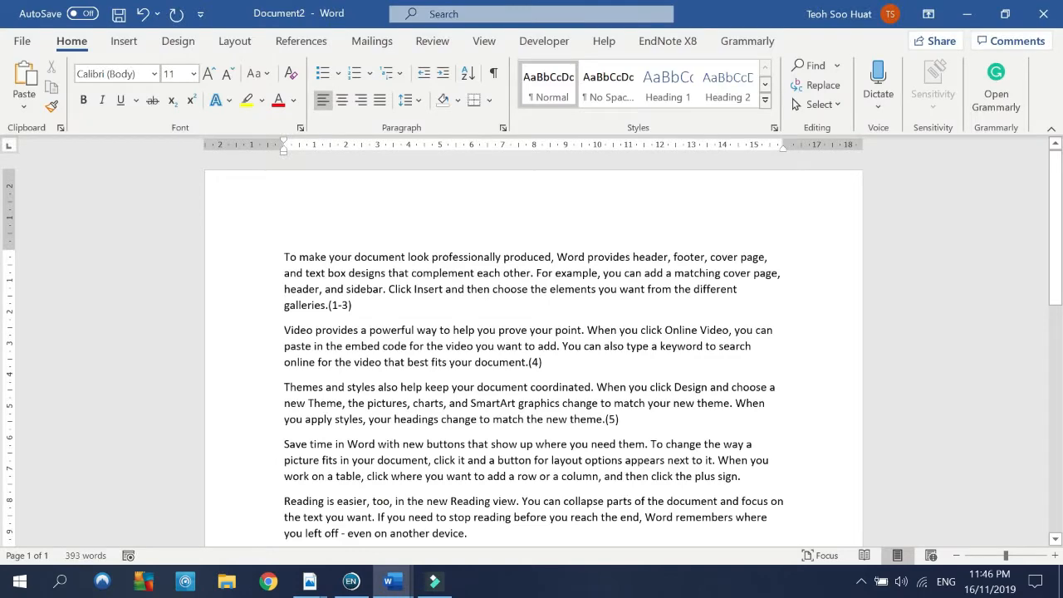
Step: Check the converted citations in the first two paragraphs and the bibliography entries in the plain-text copy
left_click_drag(328, 305, 352, 306)
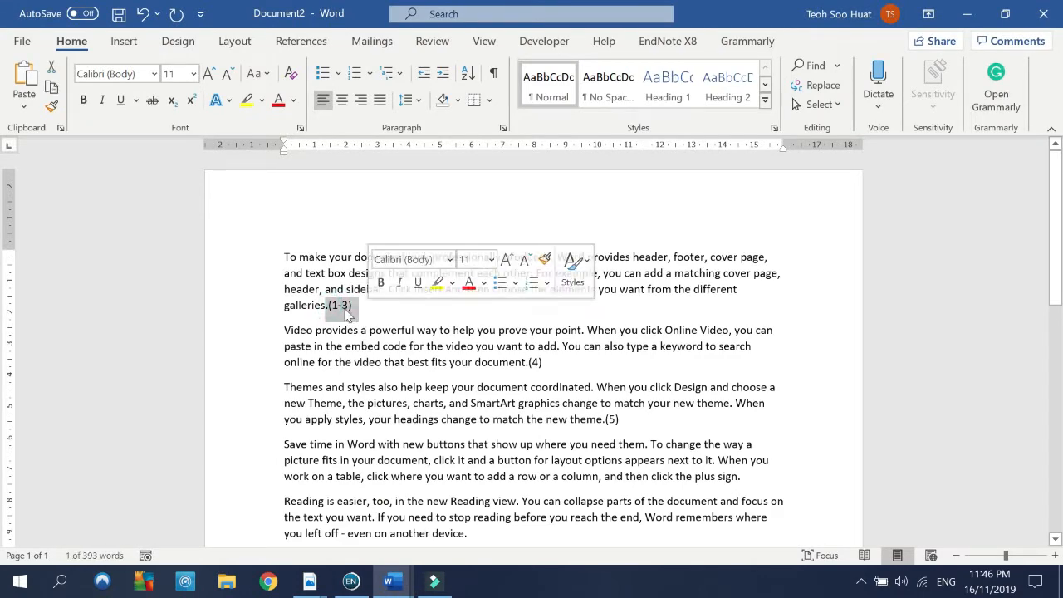
left_click_drag(528, 362, 543, 363)
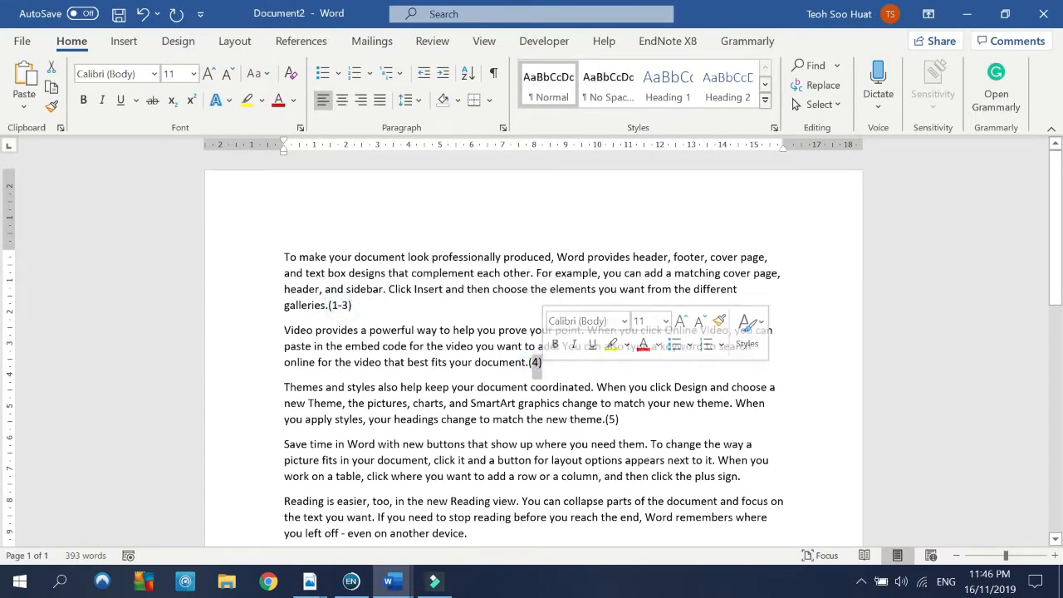
scroll(532, 349, "down", 7)
left_click_drag(559, 333, 387, 452)
left_click(397, 363)
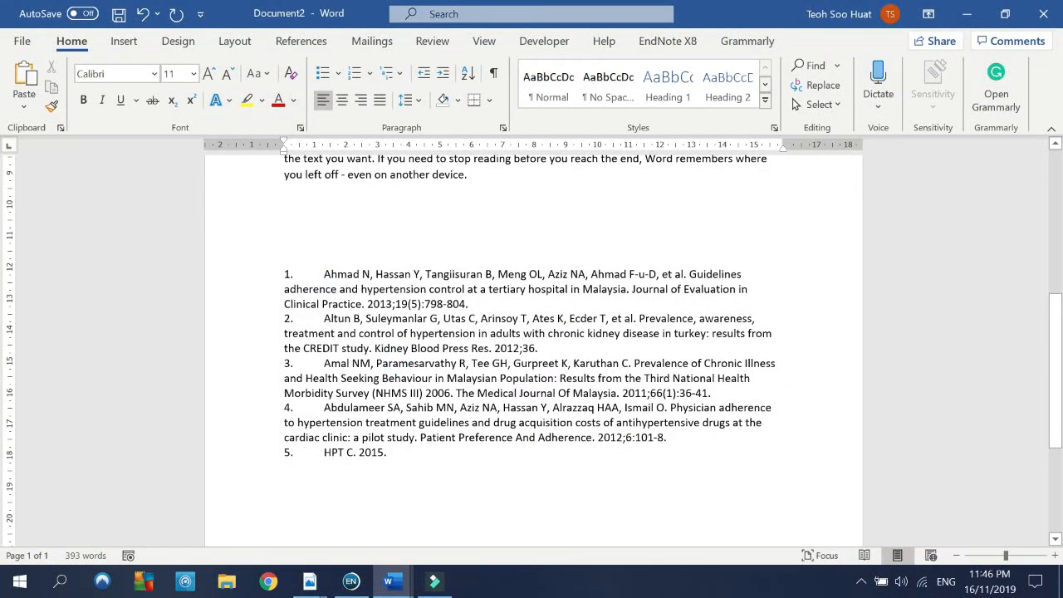
Step: Delete the (1-3) citation at the end of the first paragraph and turn on superscript formatting there
scroll(532, 349, "up", 8)
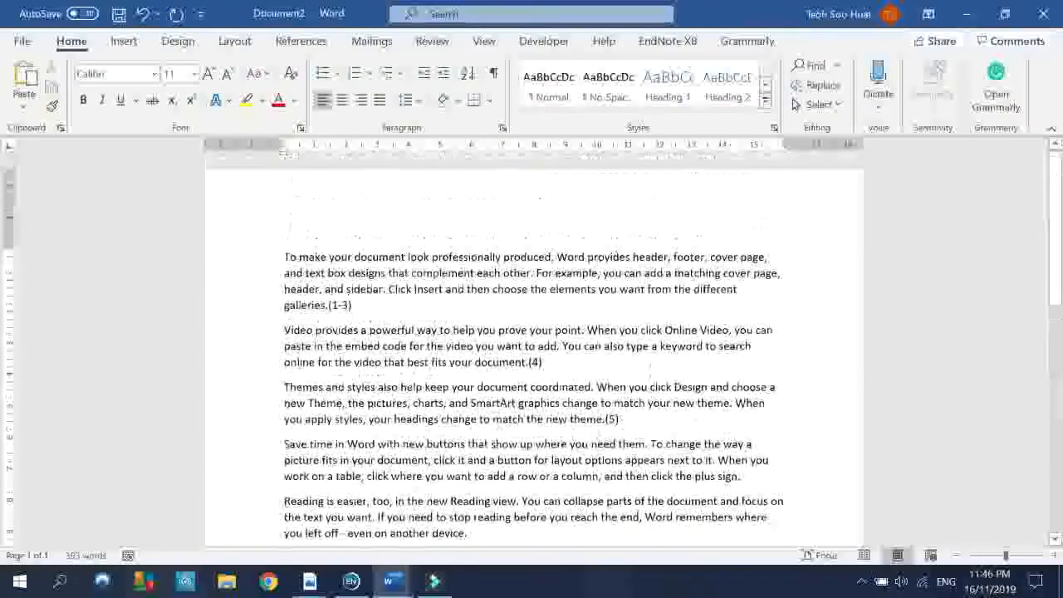
left_click(347, 305)
mouse_move(333, 305)
left_mouse_down()
mouse_move(325, 292)
mouse_move(332, 306)
left_mouse_up()
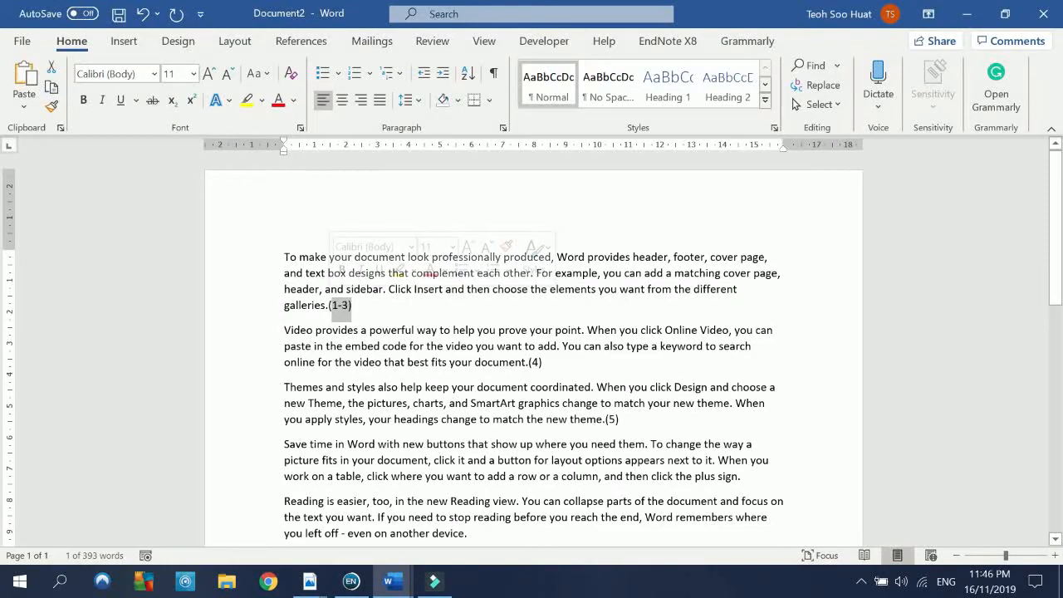
key("Delete")
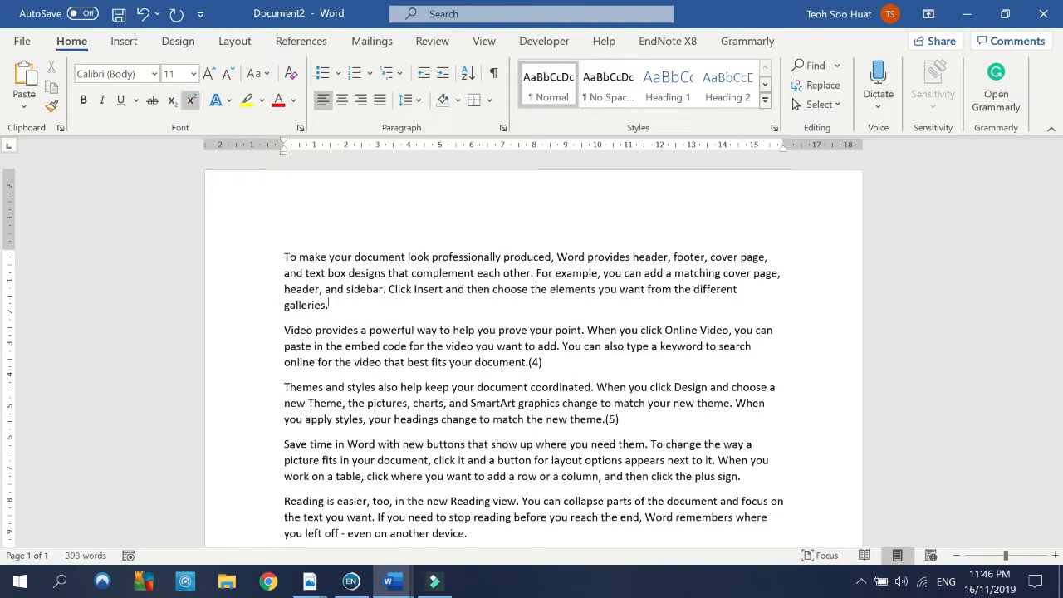
Step: Consult reference 12 in blood-pressure-control.pdf, and replace the text of bibliography entry 5 in the plain-text Word copy with "Ministry of Health......."
scroll(610, 335, "down", 10)
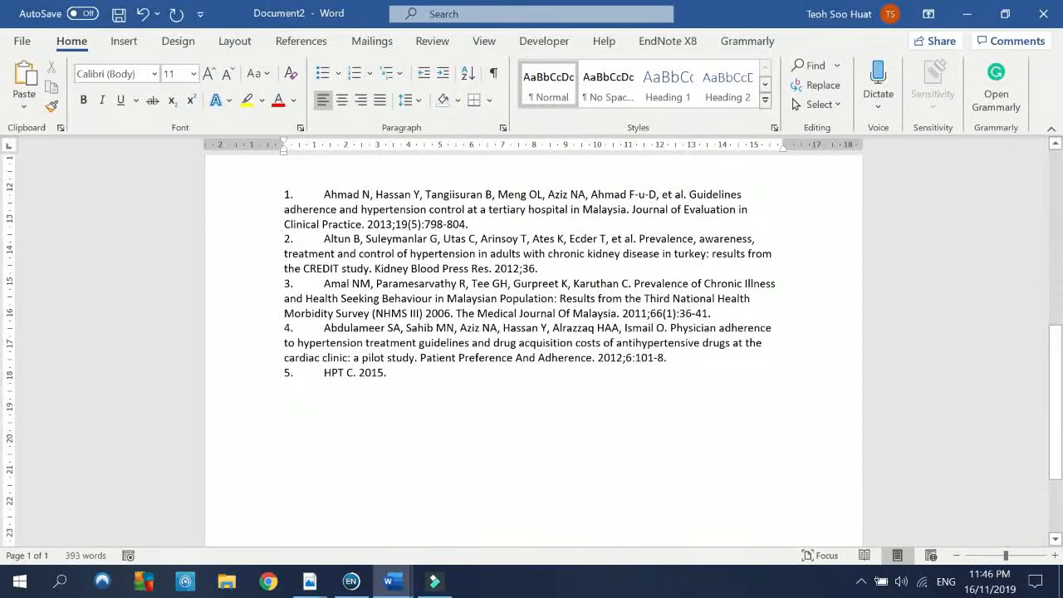
left_click_drag(322, 372, 397, 388)
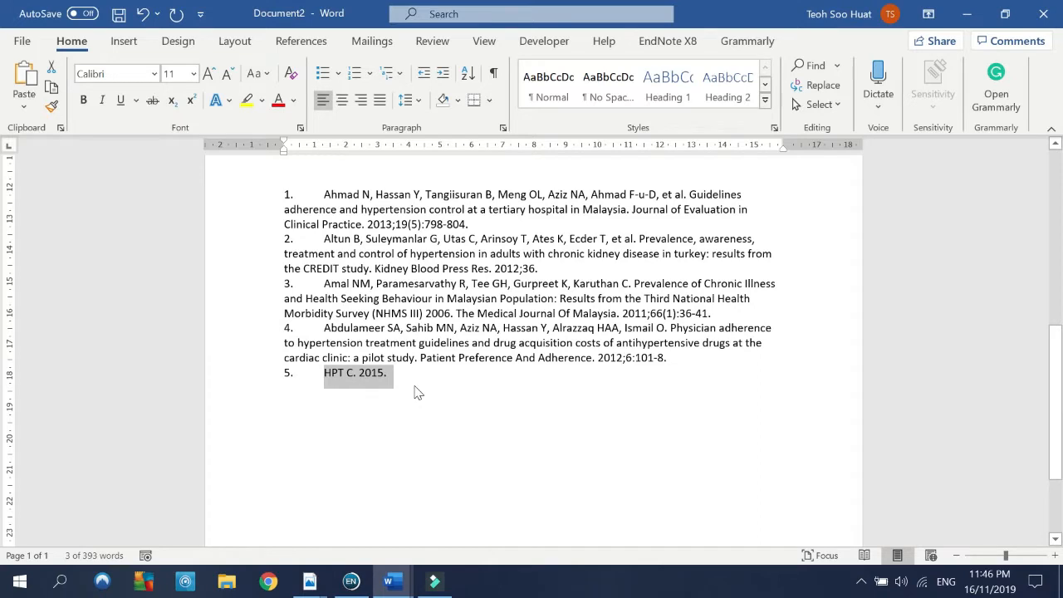
mouse_move(309, 582)
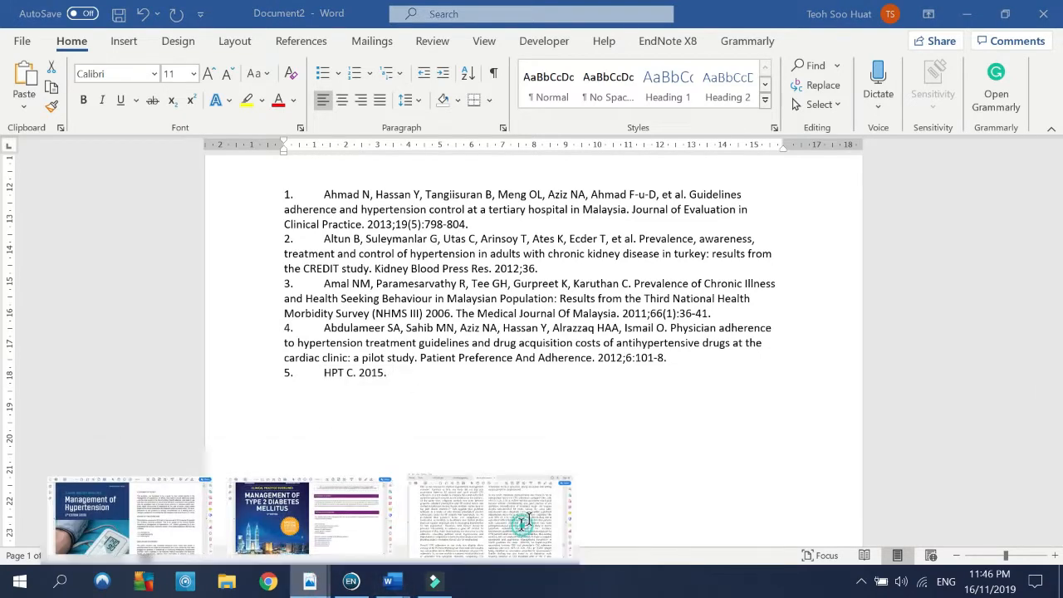
left_click(515, 519)
scroll(751, 292, "down", 12)
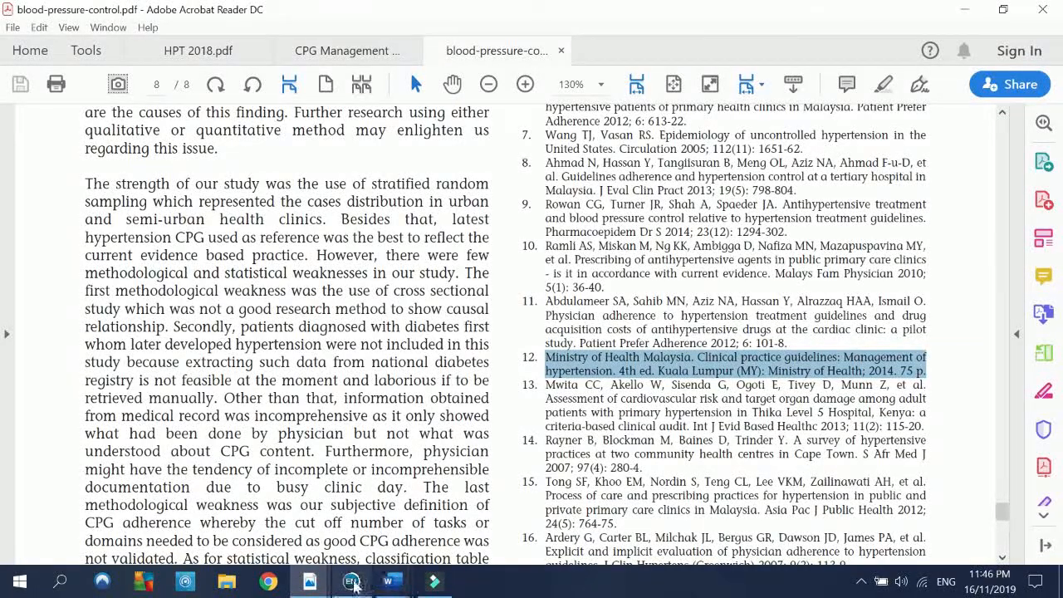
mouse_move(389, 581)
left_click(452, 519)
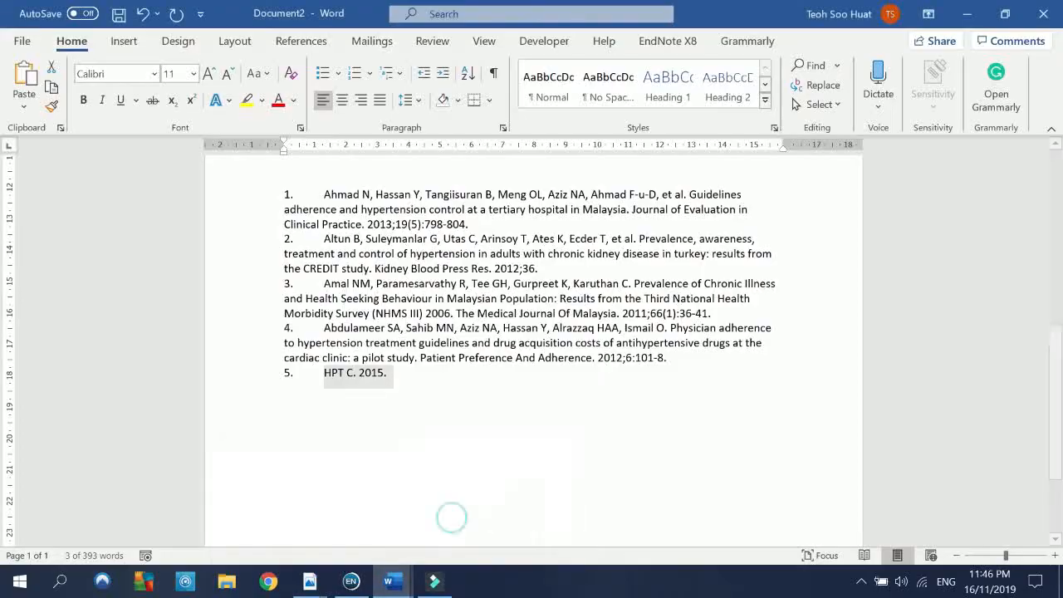
type("Minist")
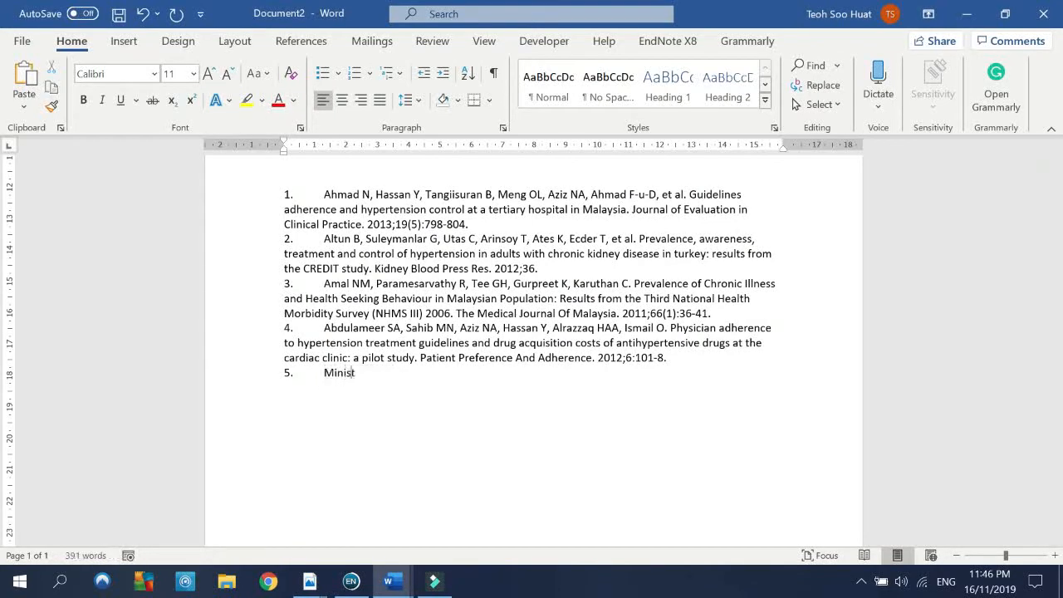
type("ry of Health......")
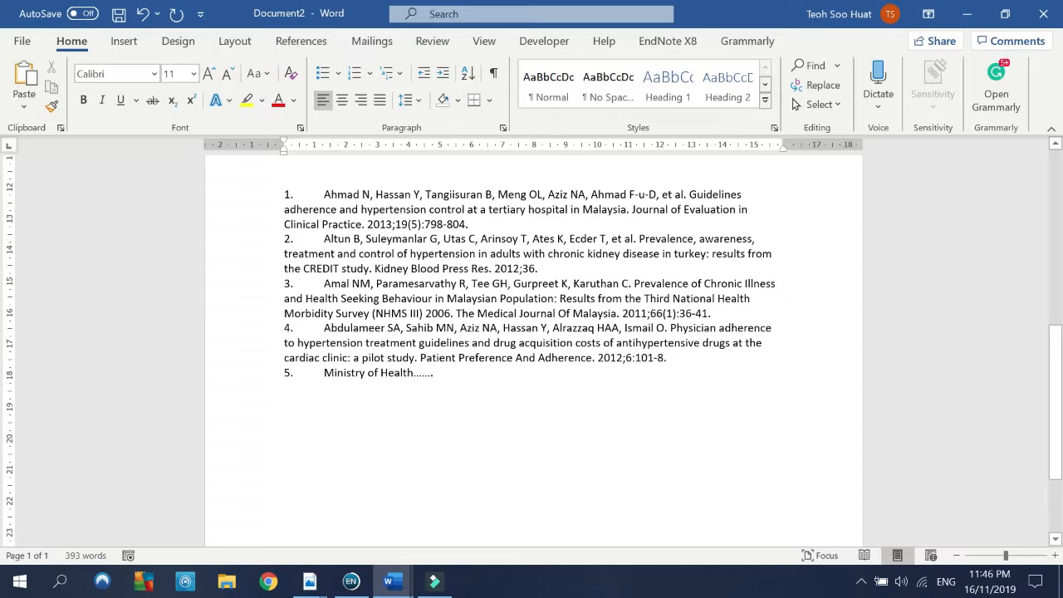
Step: Copy the journal name "Patient Preference And Adherence" from bibliography entry 4
left_click_drag(420, 358, 592, 358)
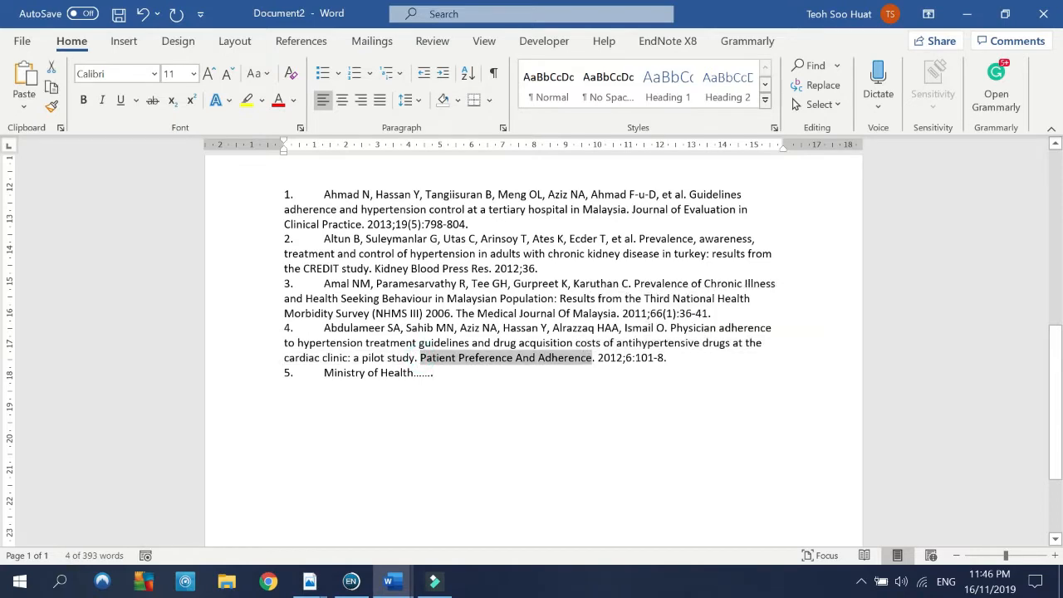
key("ctrl+c")
mouse_move(456, 590)
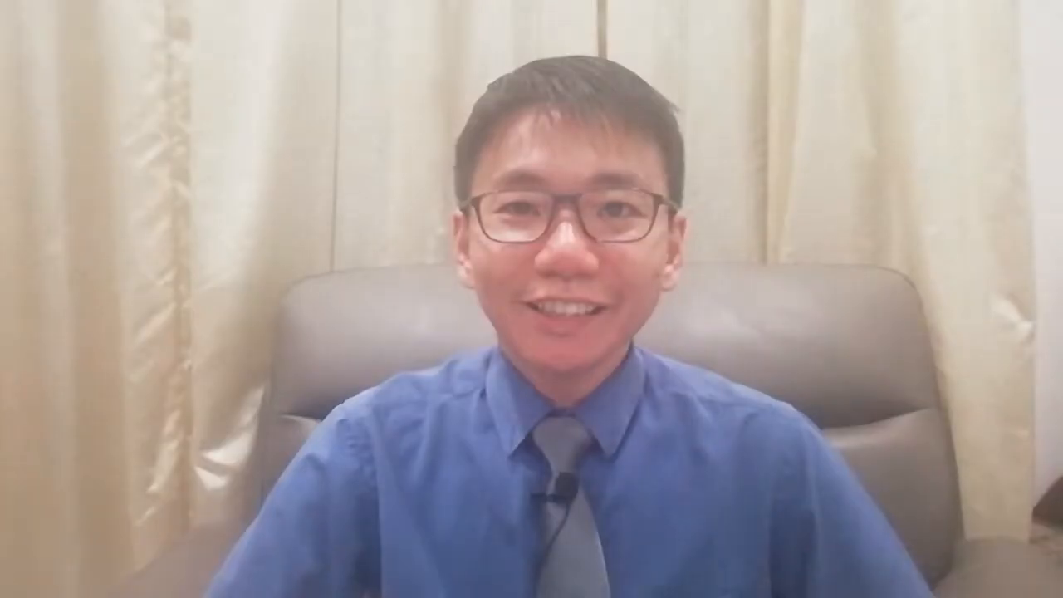